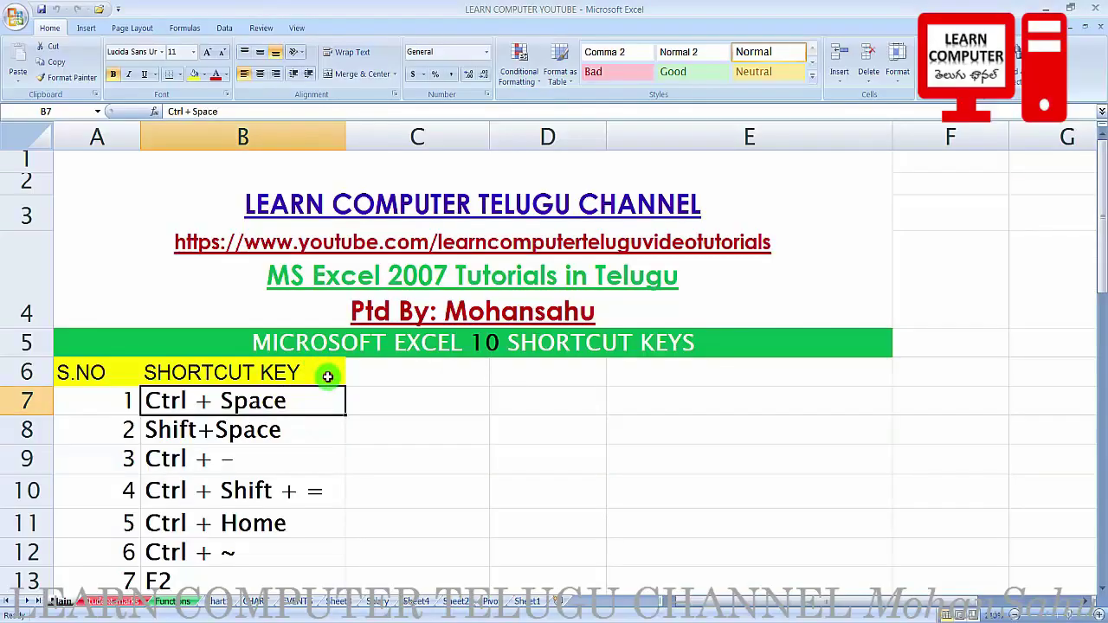
- Scroll down and back up through the ten-entry shortcut-key list
scroll(249, 407, down, 1)
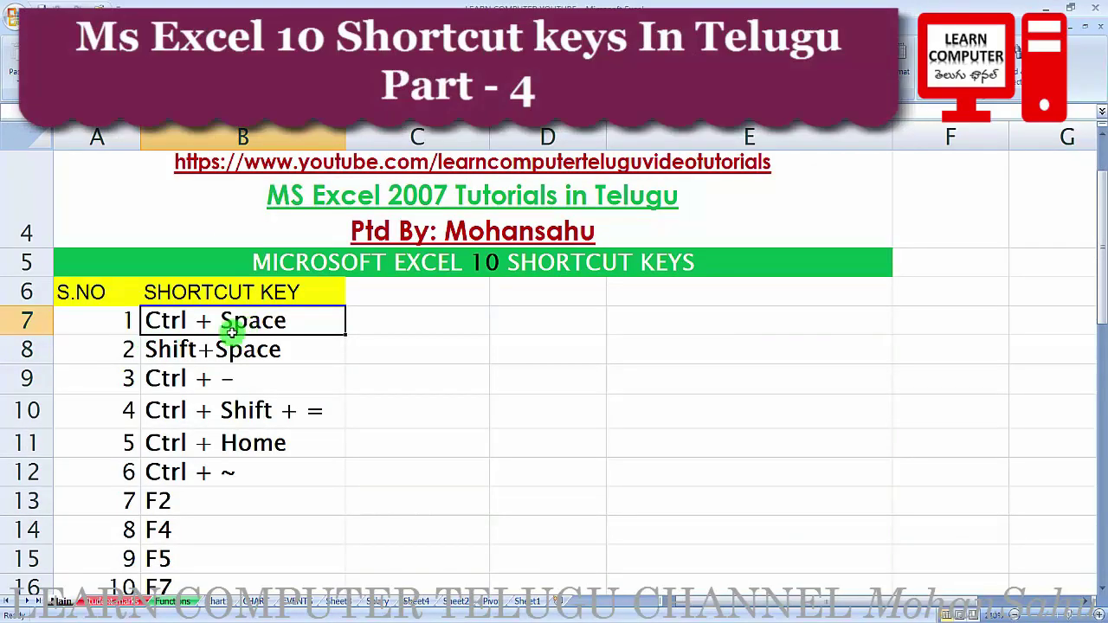
scroll(235, 336, down, 1)
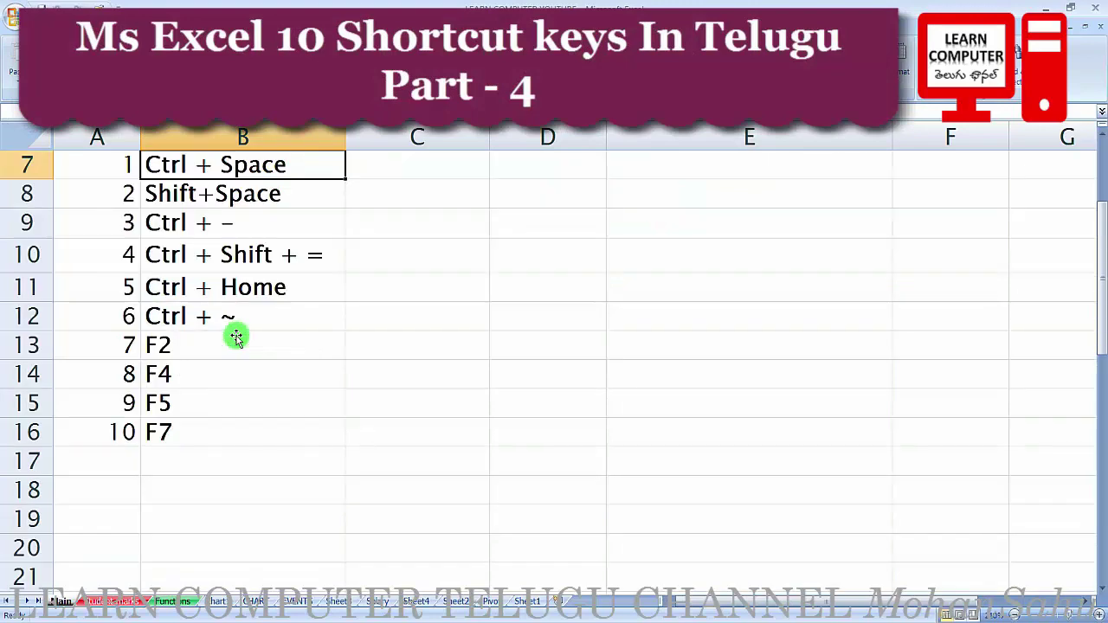
scroll(235, 335, up, 1)
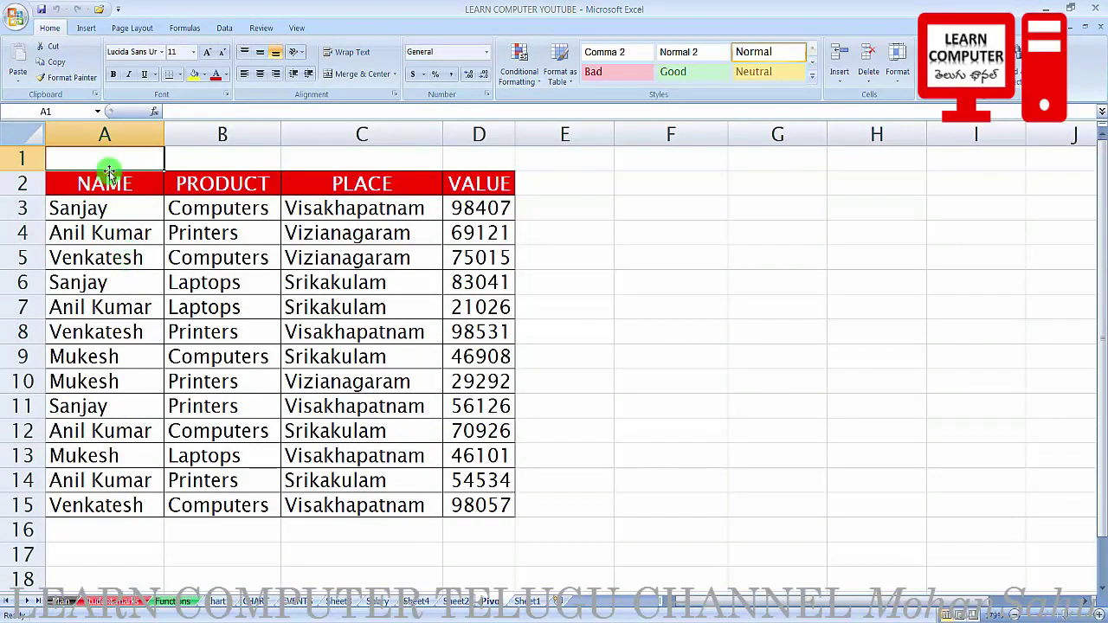
- Select the whole NAME column A, then the empty column E, with Ctrl+Space
click(107, 132)
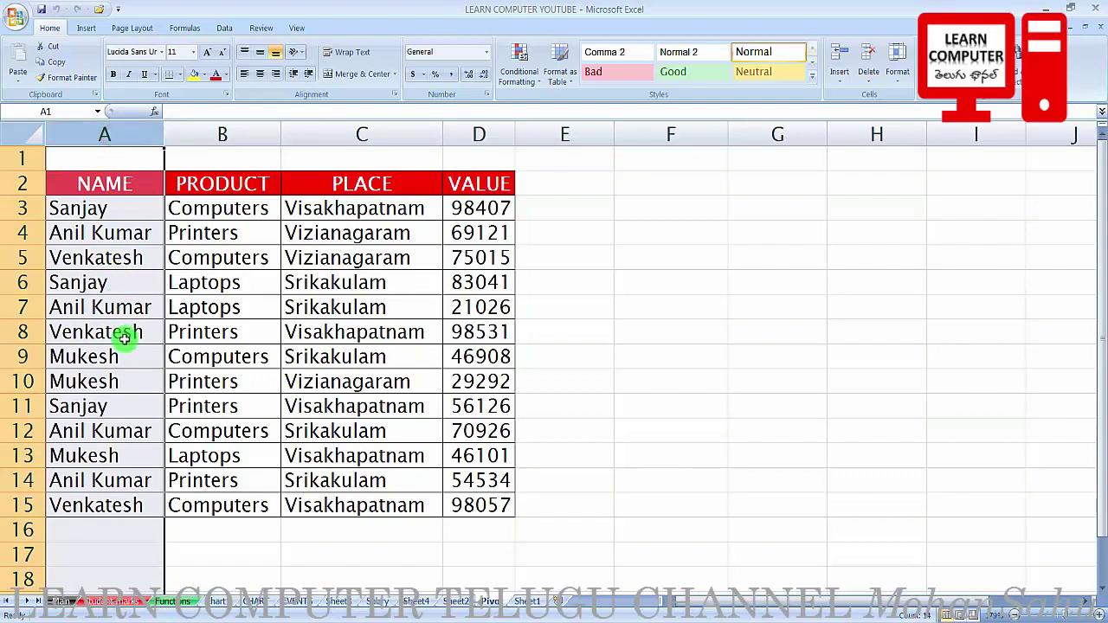
scroll(141, 337, down, 9)
scroll(146, 341, up, 9)
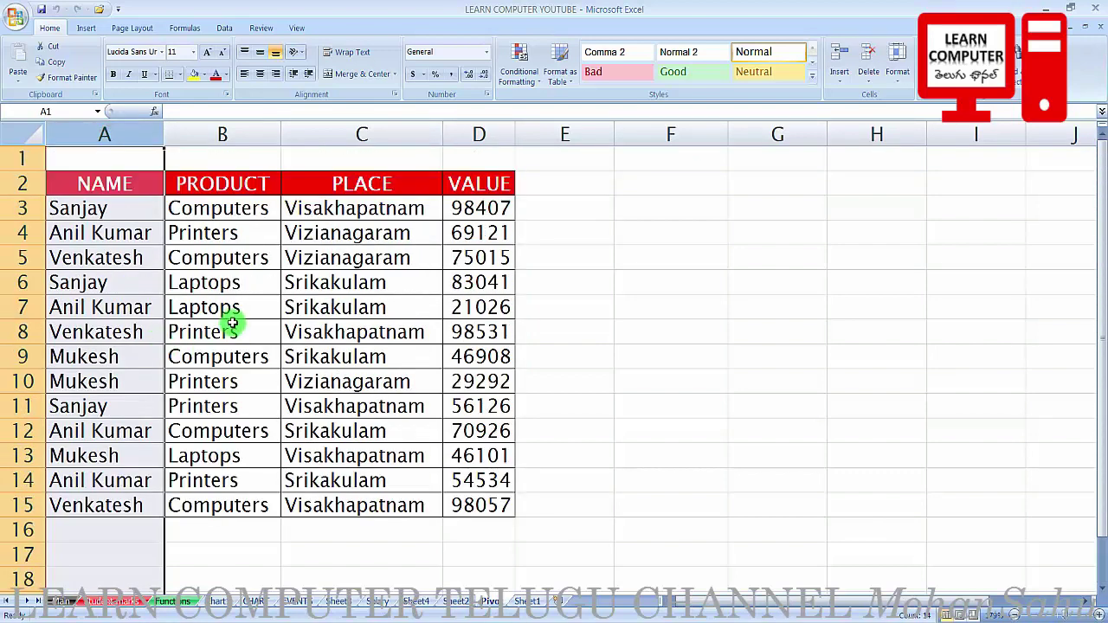
click(153, 284)
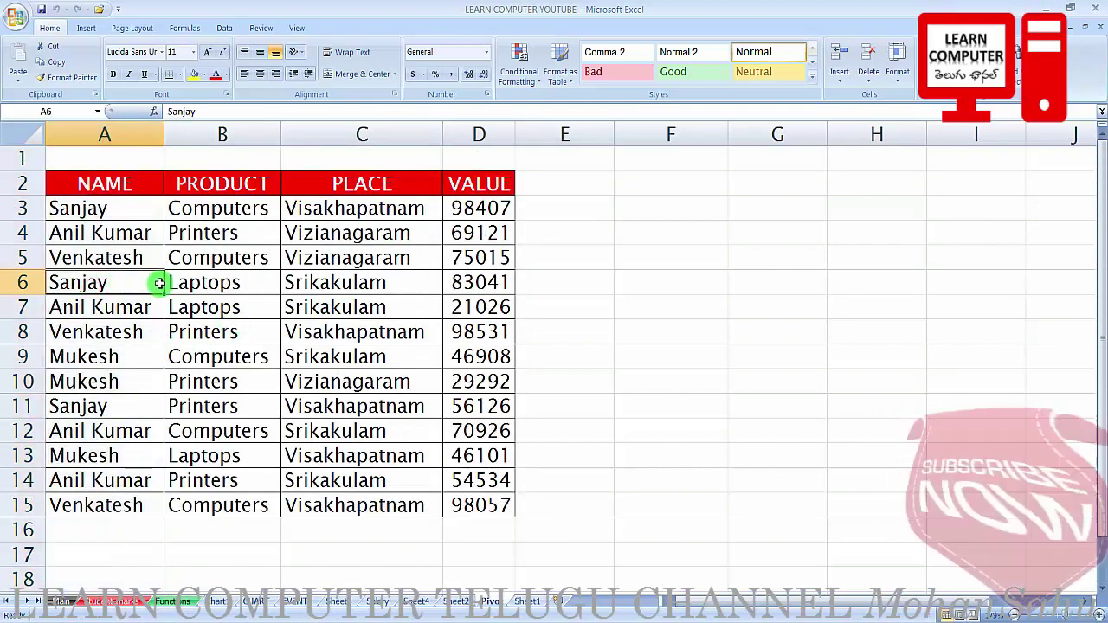
key(ctrl+space)
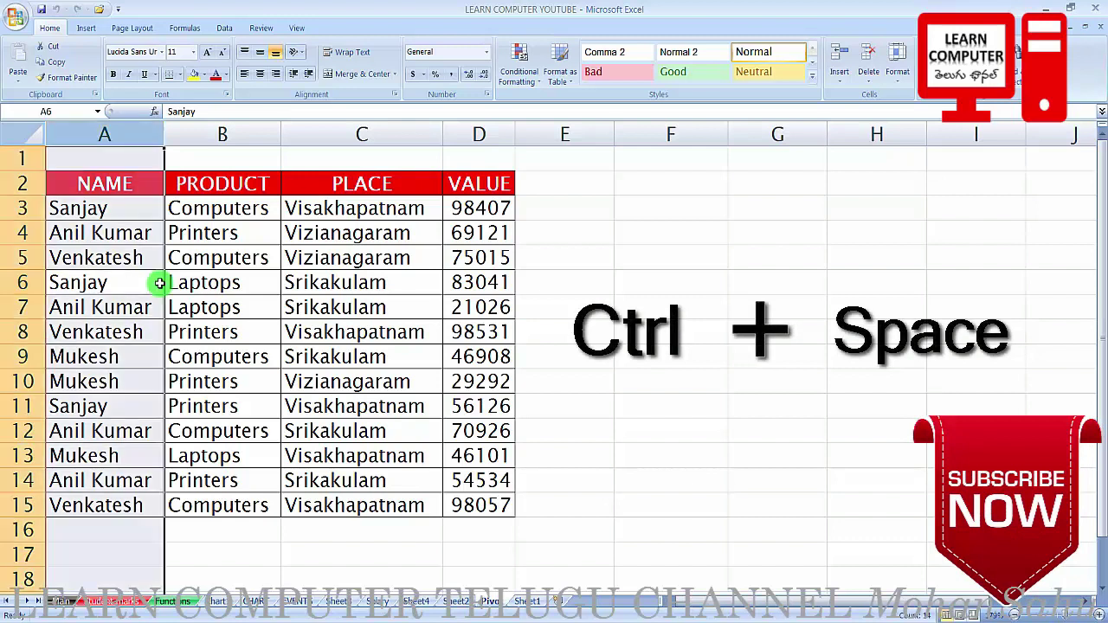
click(159, 283)
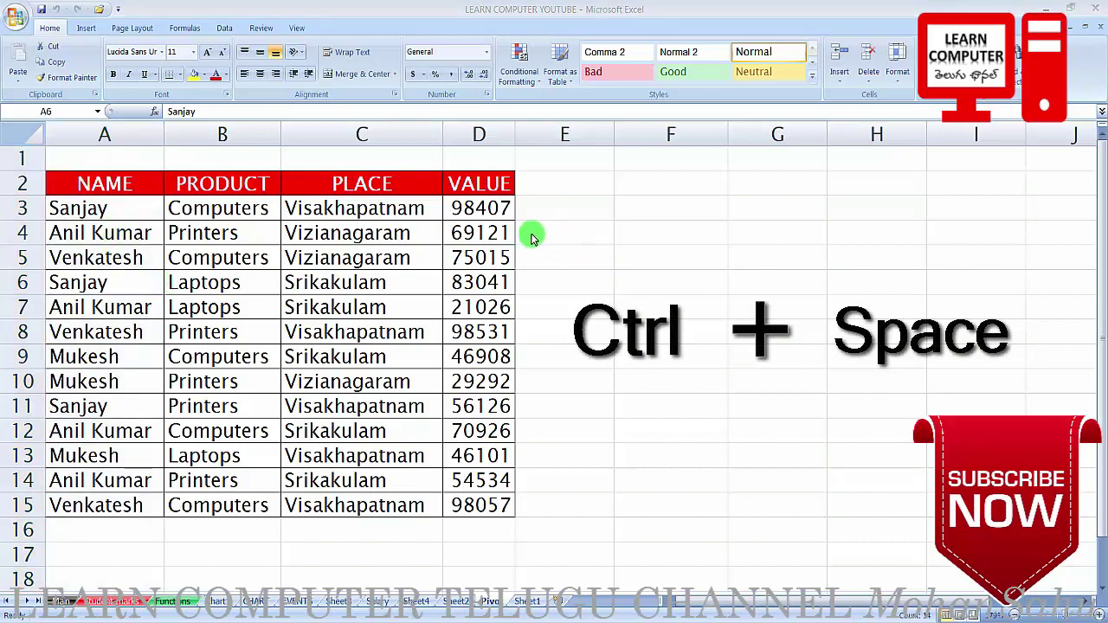
key(ctrl+space)
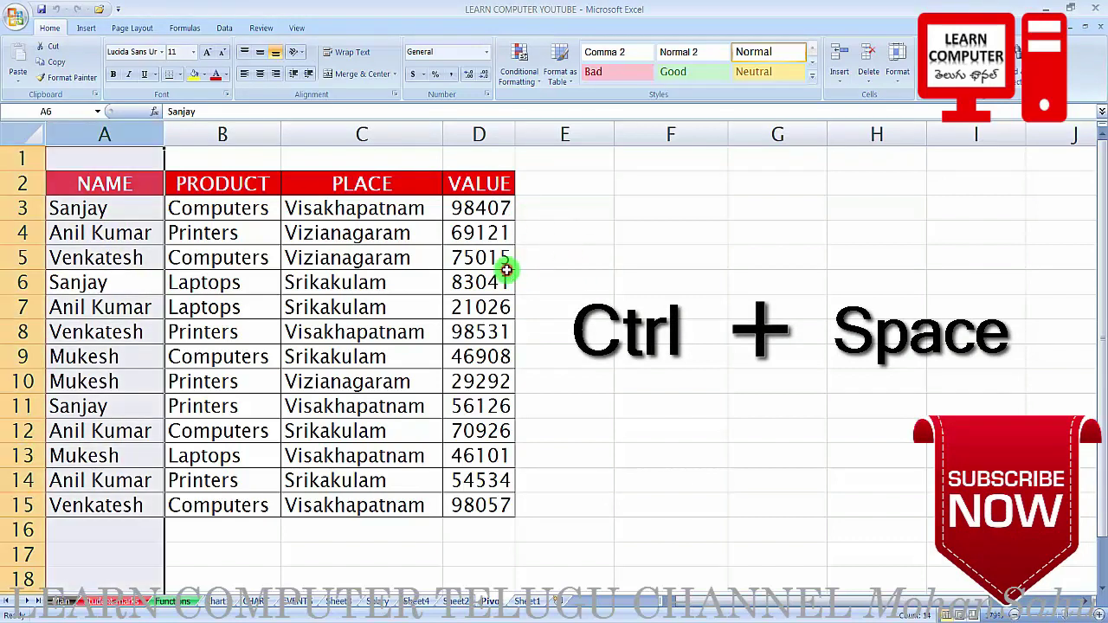
click(578, 254)
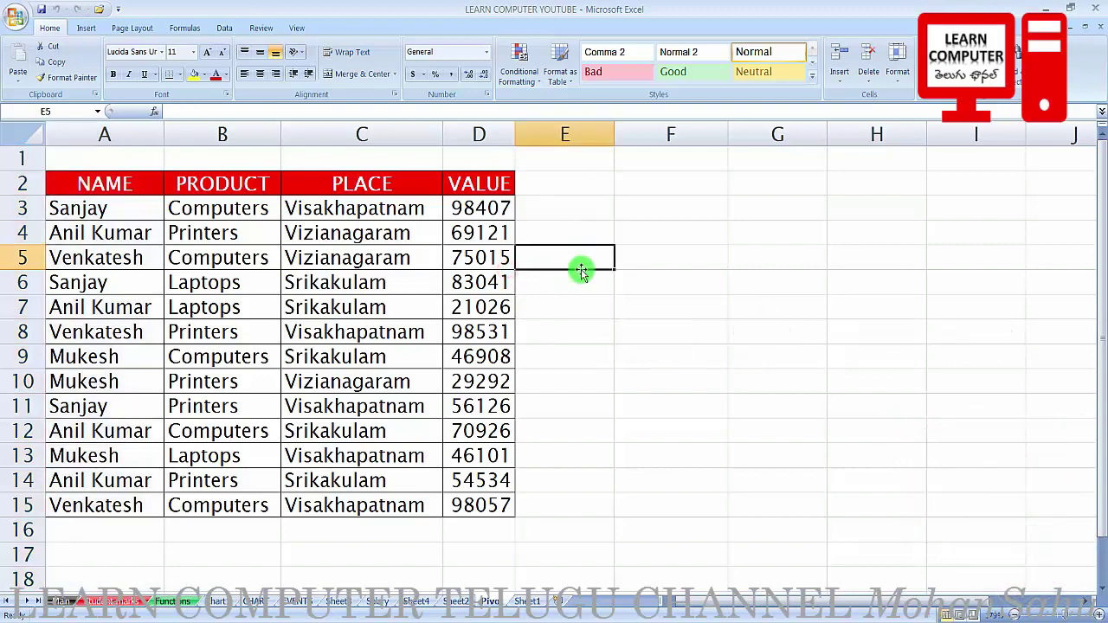
key(ctrl+space)
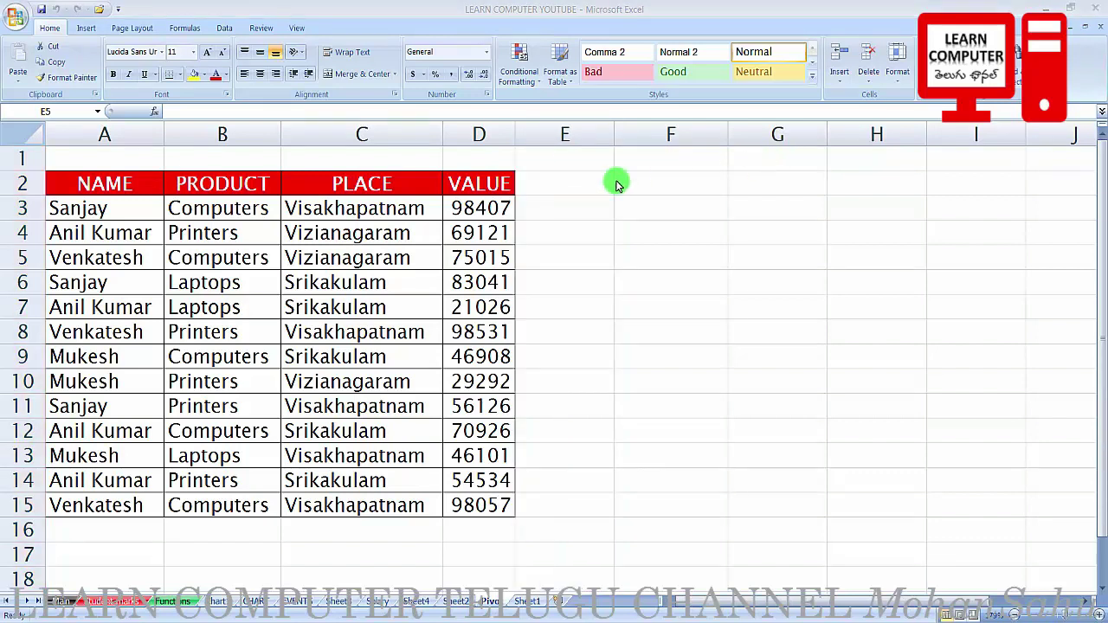
- Extend the column selection across E to G, then select column F and the whole of row 9
click(554, 217)
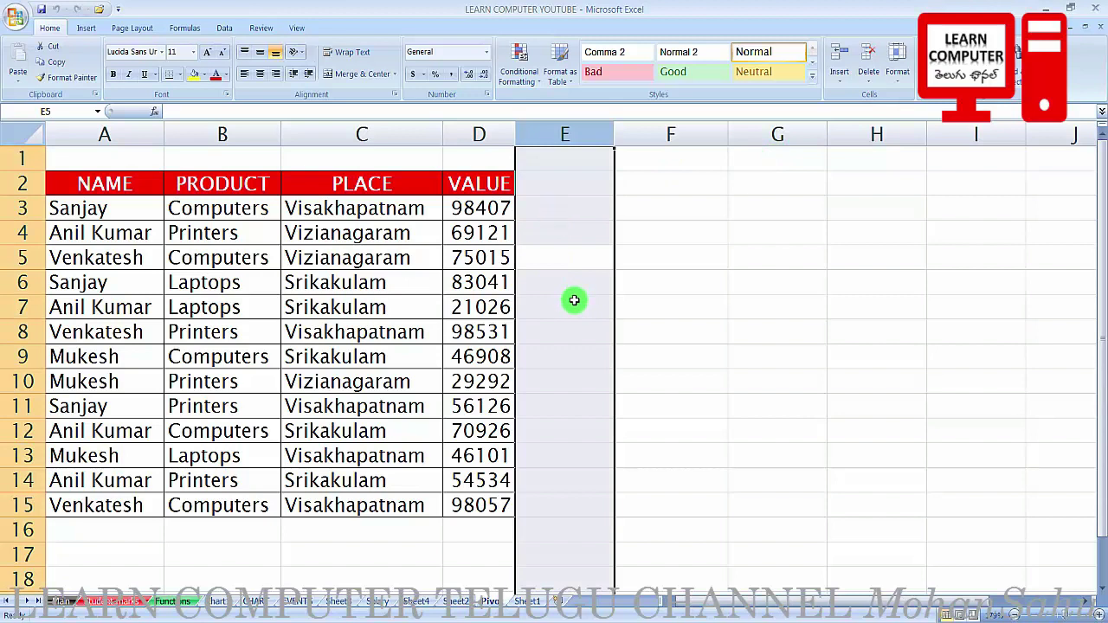
key(shift+Right)
key(shift+Right)
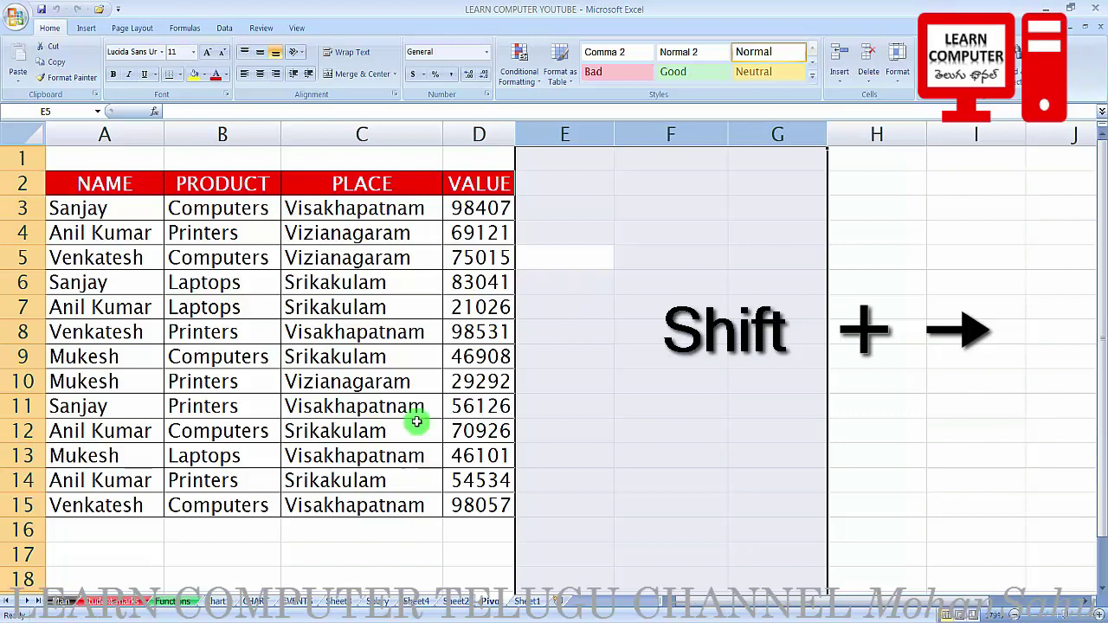
click(647, 355)
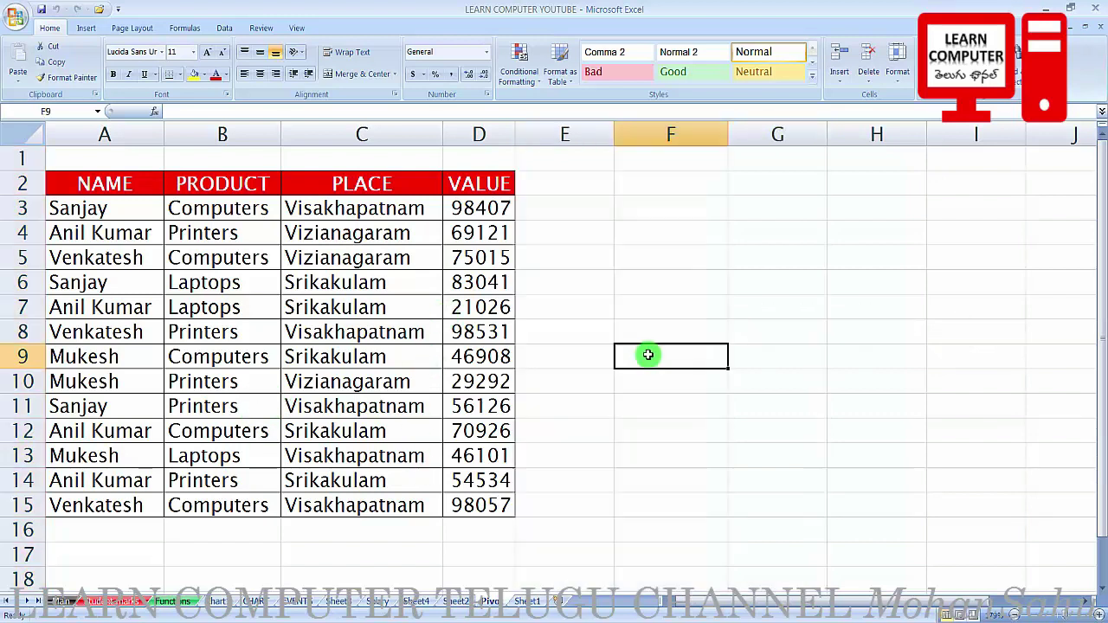
key(shift+space)
click(589, 354)
key(shift+space)
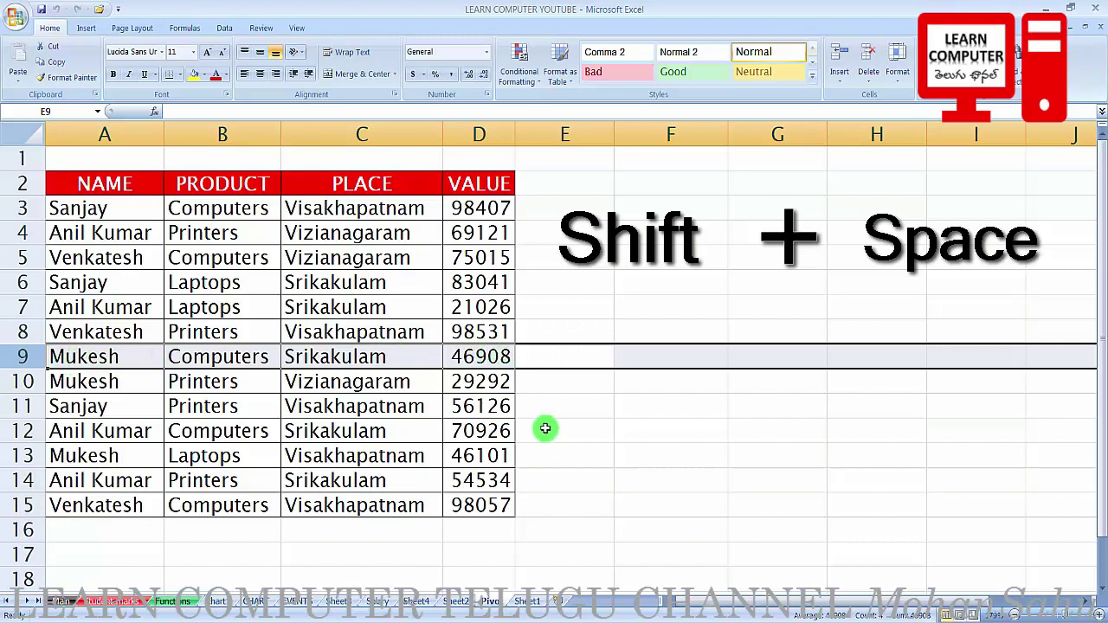
- Select row 10 from cell E10 and extend the row selection down to row 18
click(564, 384)
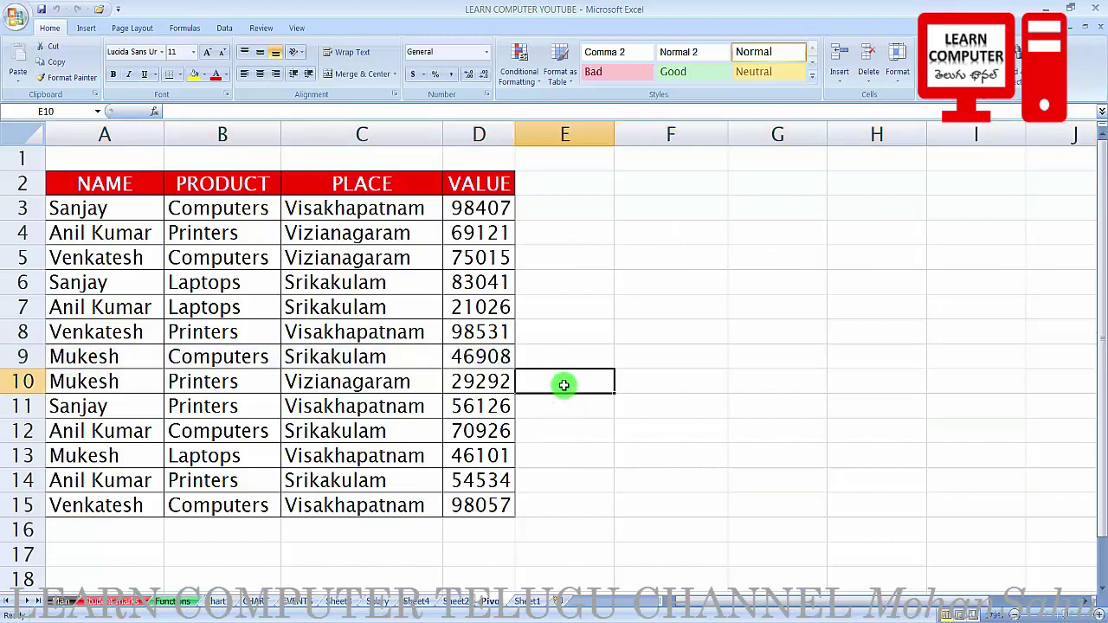
key(shift+space)
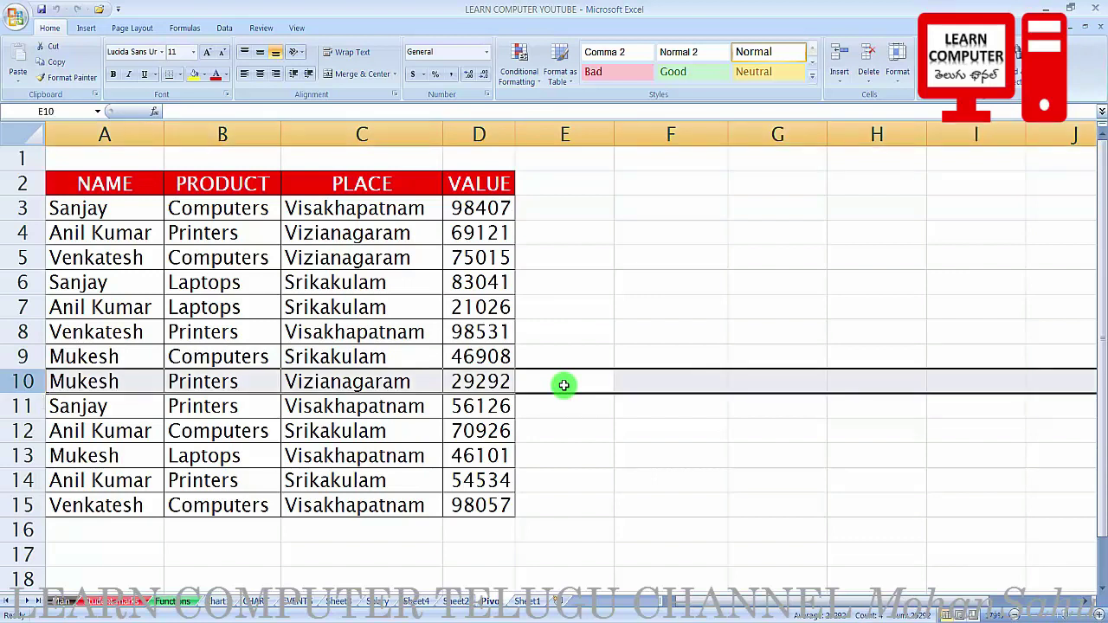
key(shift+Down)
key(shift+Down)
key(shift+Down)
key(shift+Down)
key(shift+Down)
key(shift+Down)
key(shift+Down)
key(shift+Down)
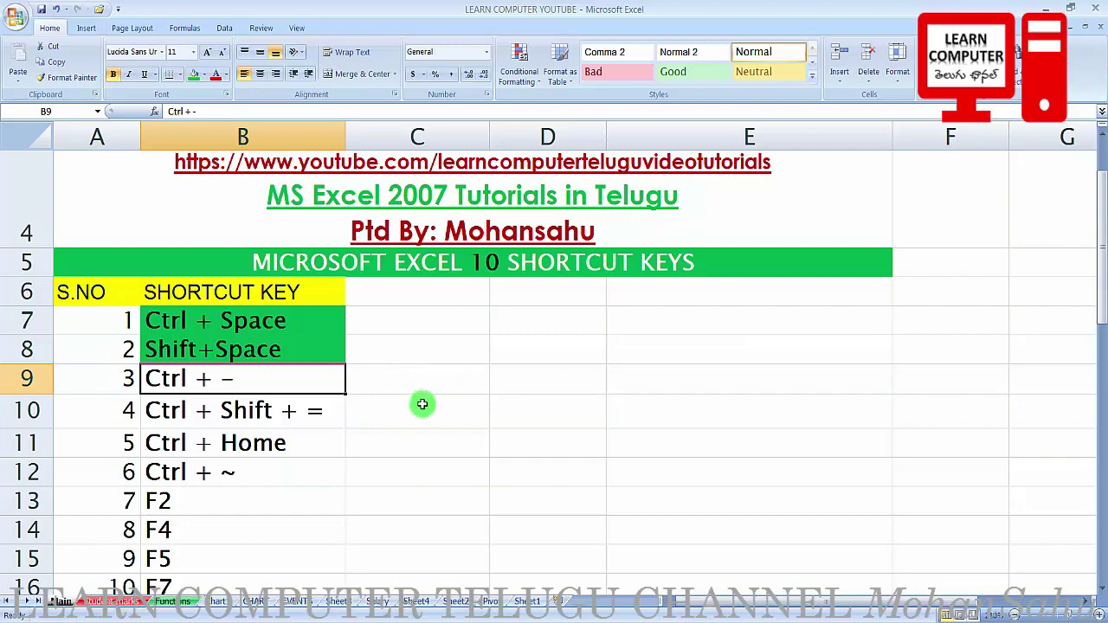
- On the data sheet, delete the entire VALUE column with Ctrl+- and undo it
click(255, 609)
click(490, 400)
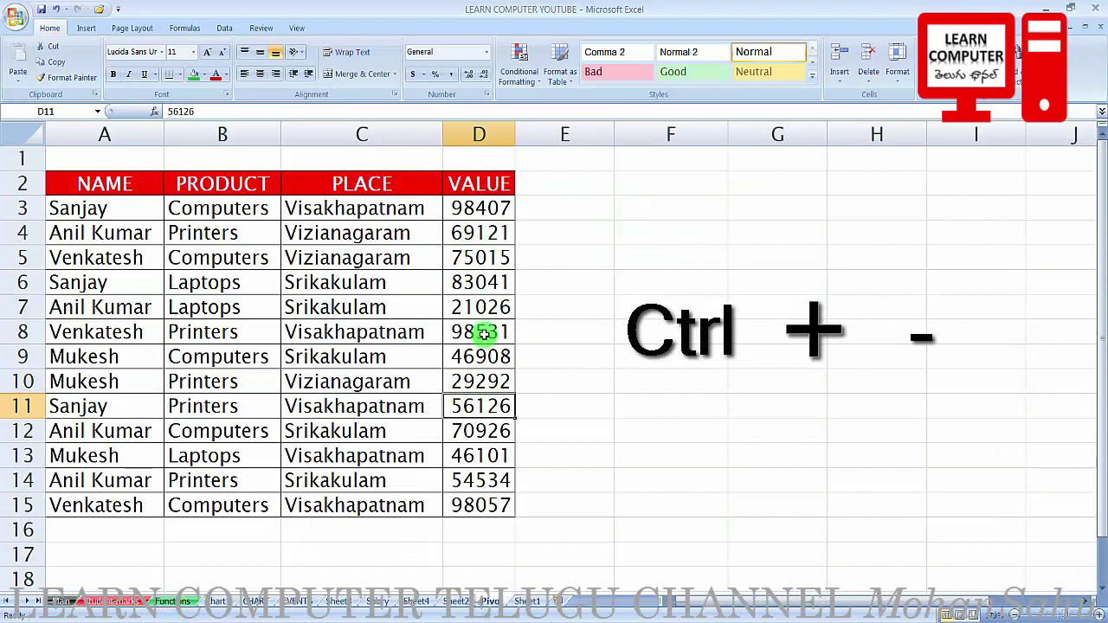
click(482, 381)
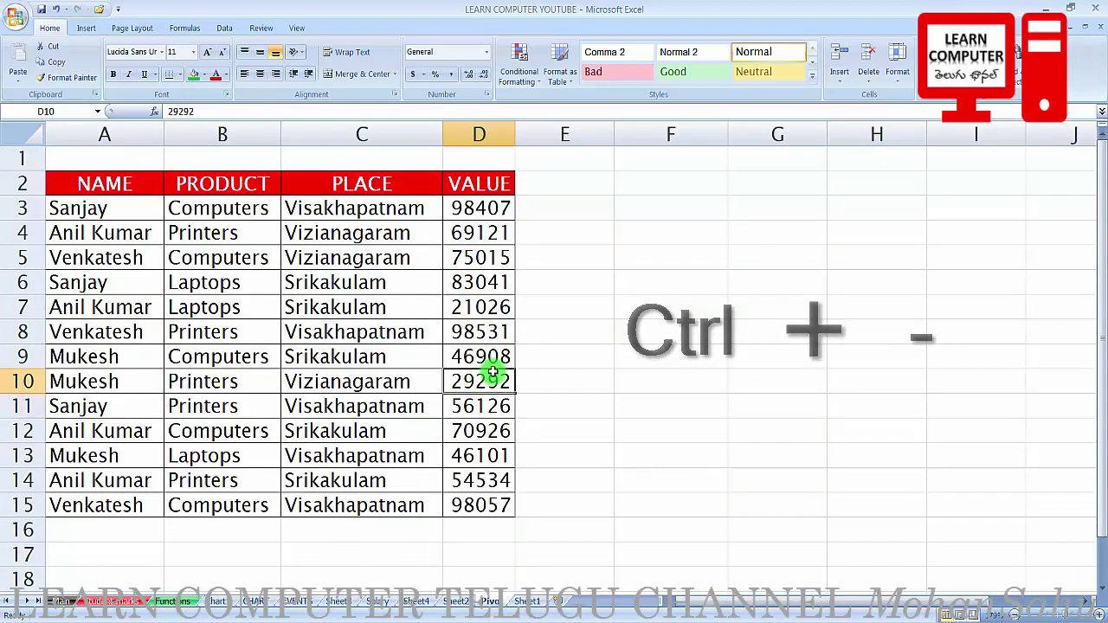
key(ctrl+minus)
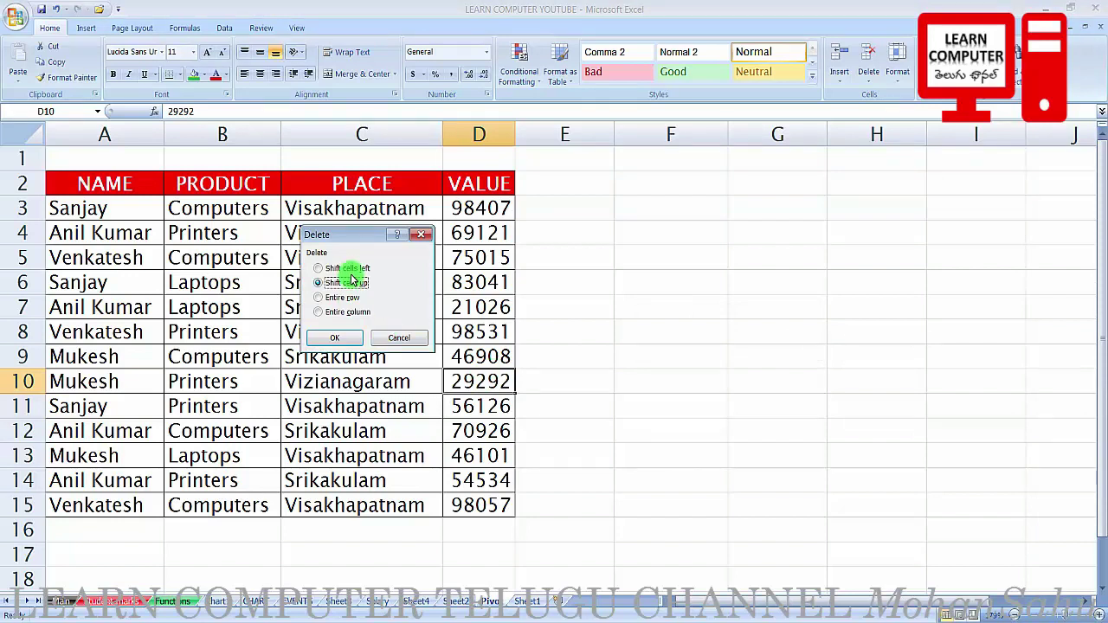
drag(347, 236, 577, 260)
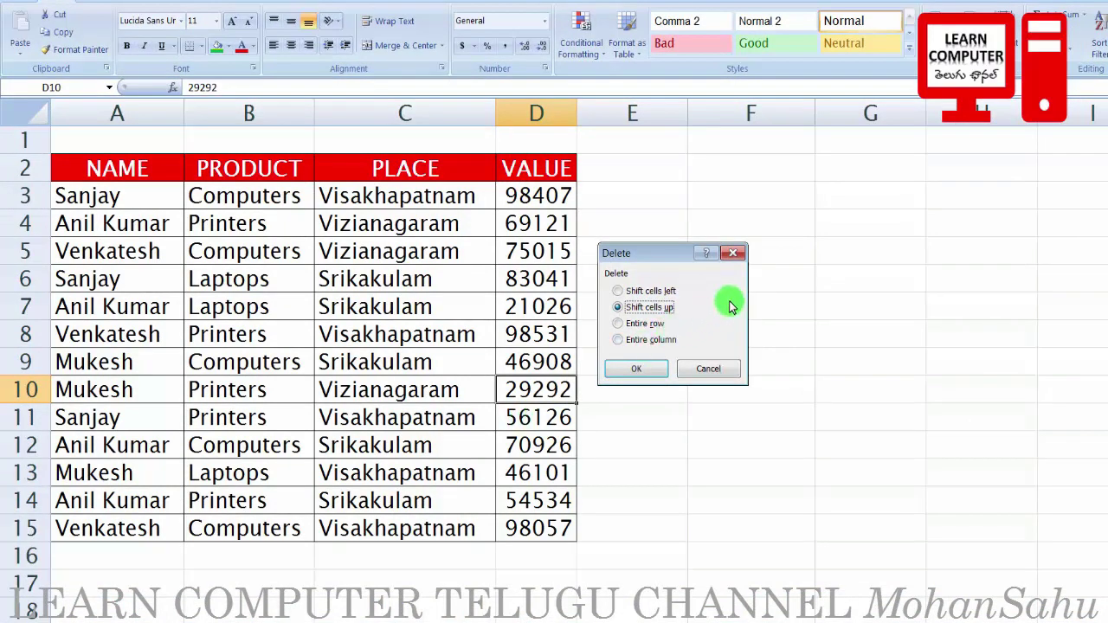
key(Down)
key(Down)
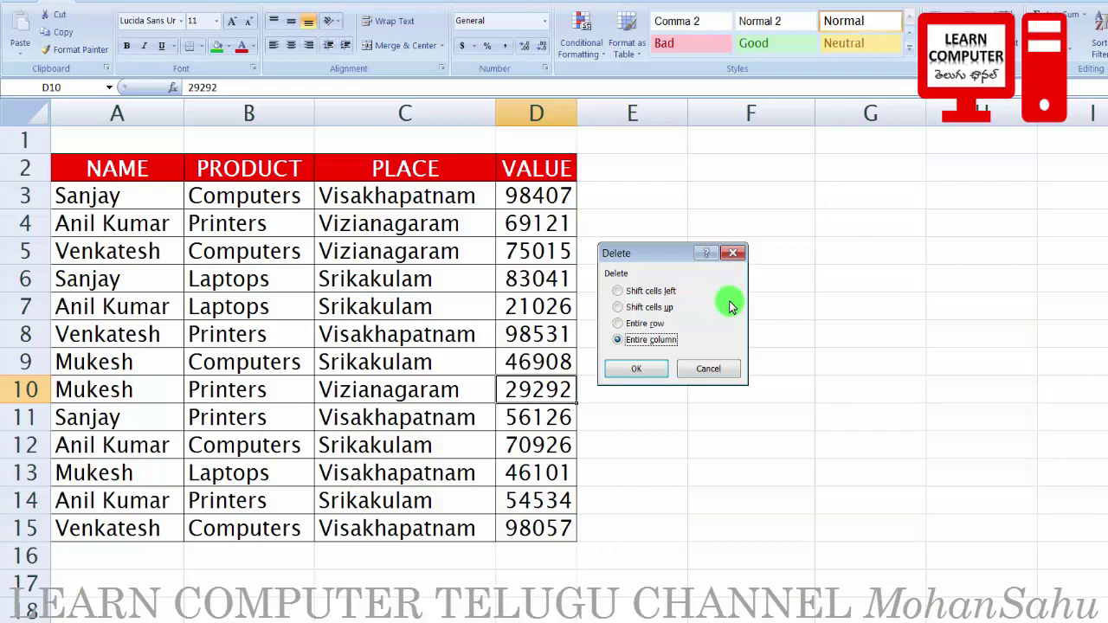
key(Return)
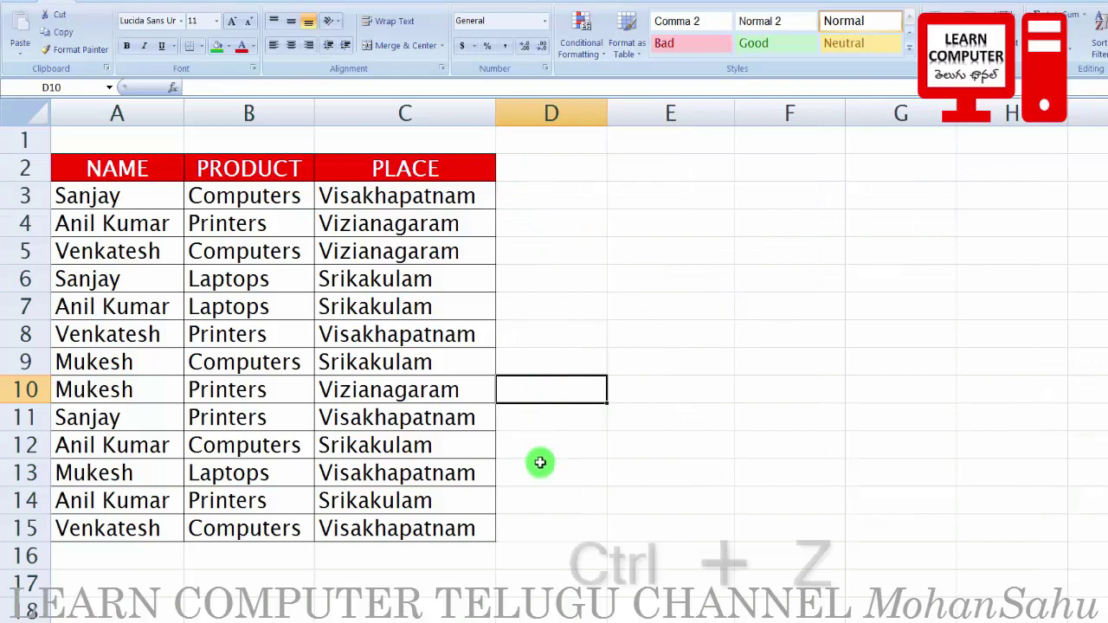
key(ctrl+z)
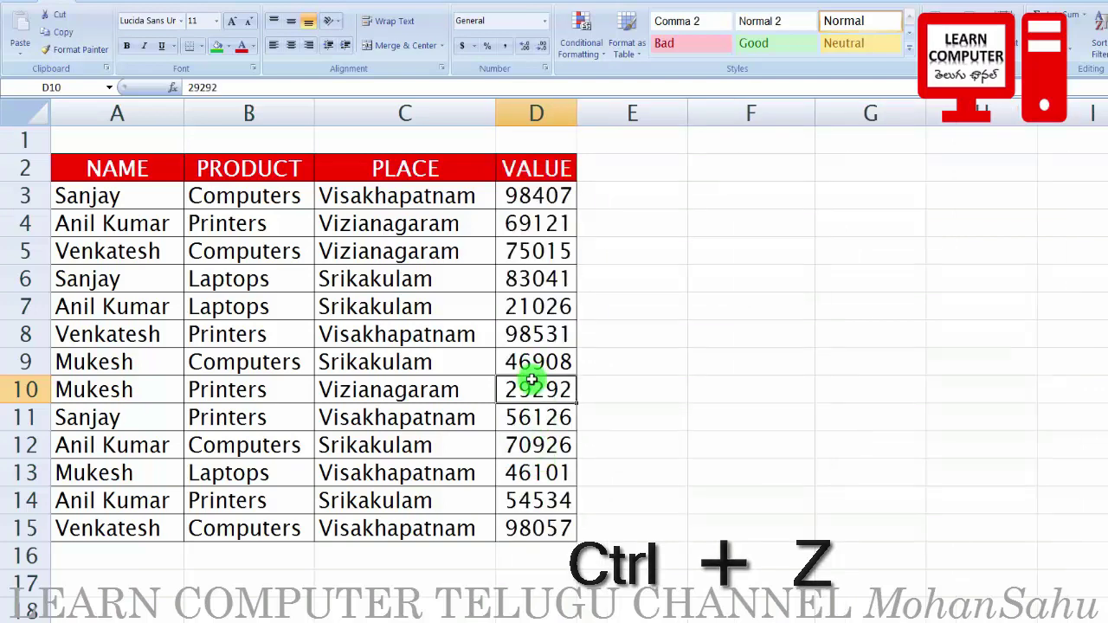
- Delete entire row 10 with Ctrl+- and restore it with Ctrl+Z
key(ctrl+minus)
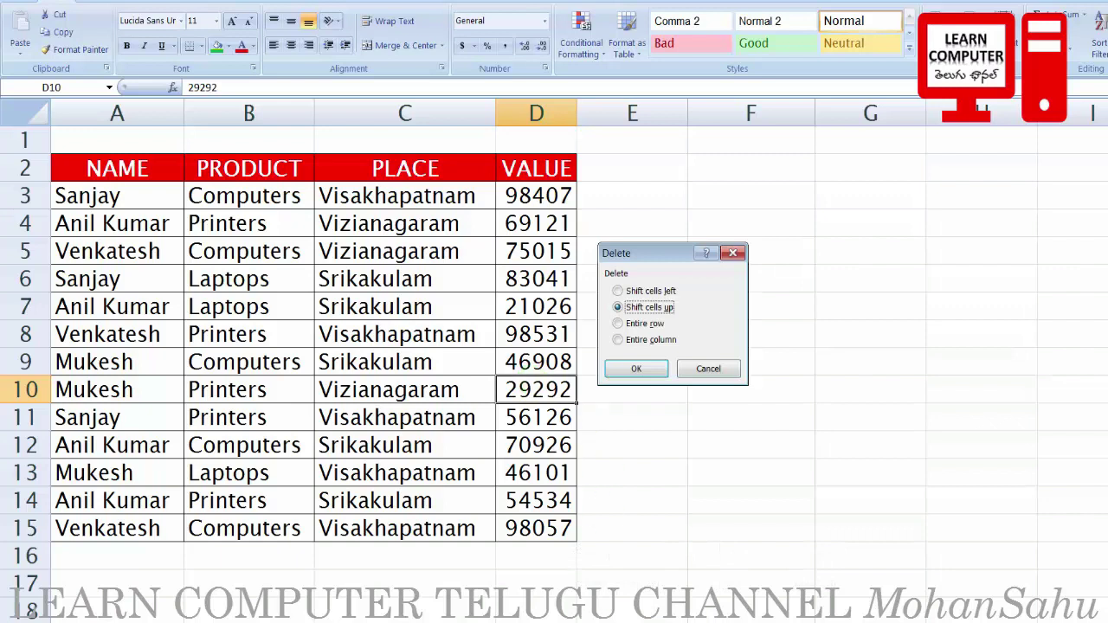
key(Down)
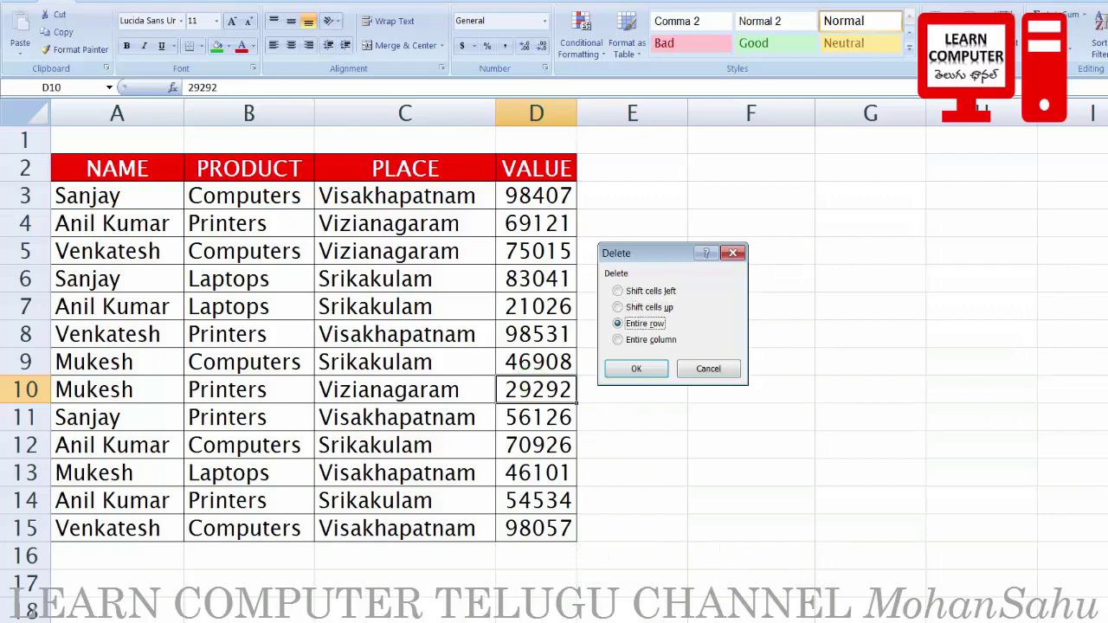
key(Return)
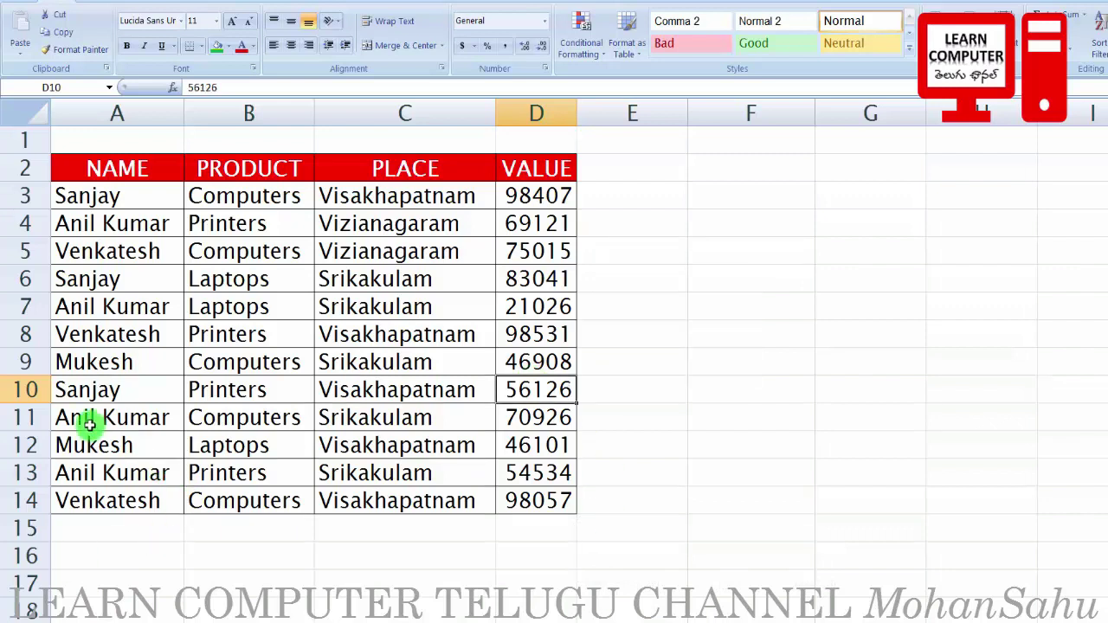
key(ctrl+z)
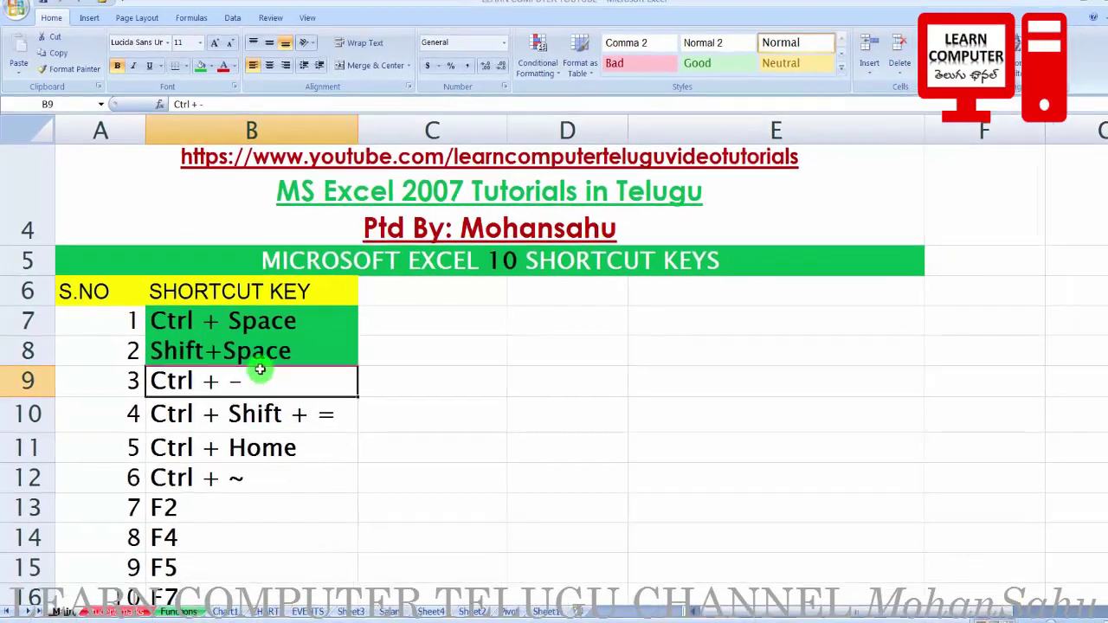
- Fill the third entry, Ctrl + -, green, then select the Ctrl + Shift + = entry
click(372, 422)
click(294, 411)
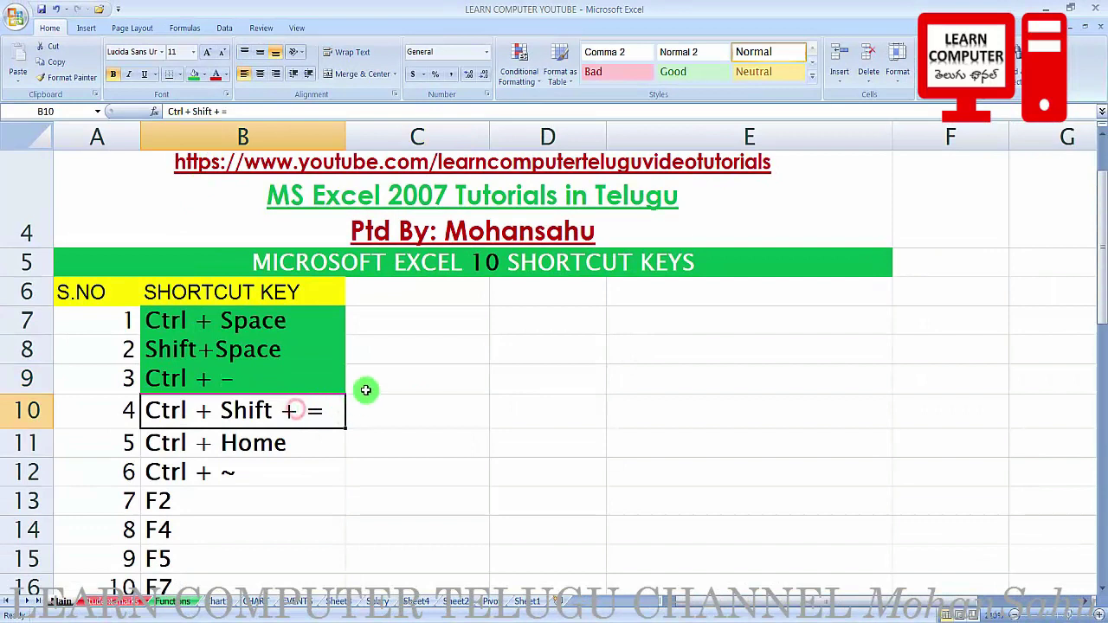
click(240, 376)
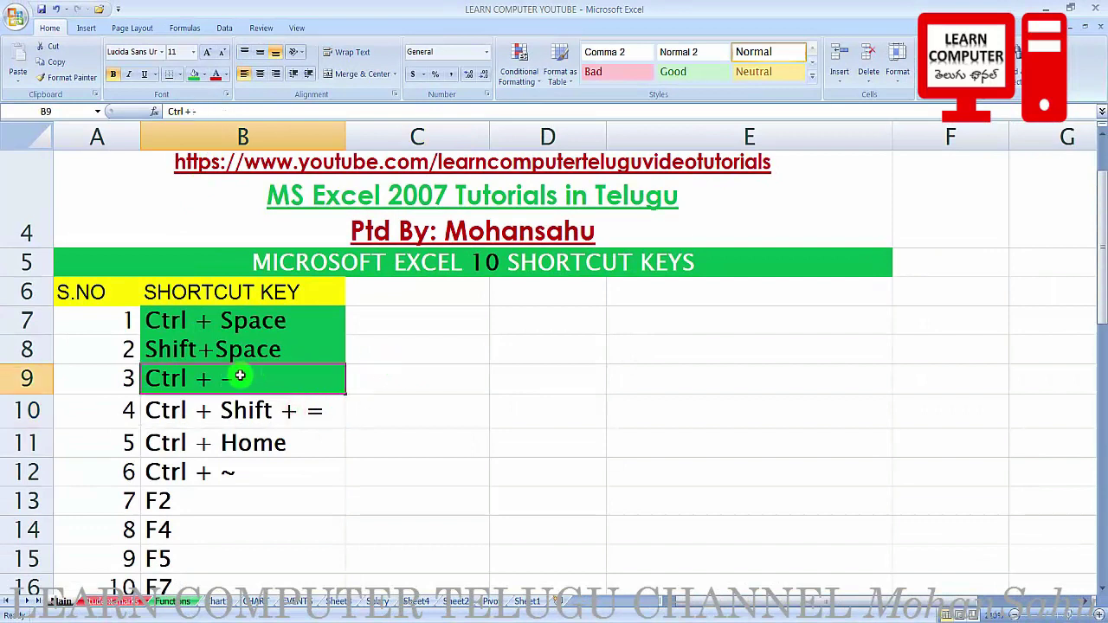
click(309, 417)
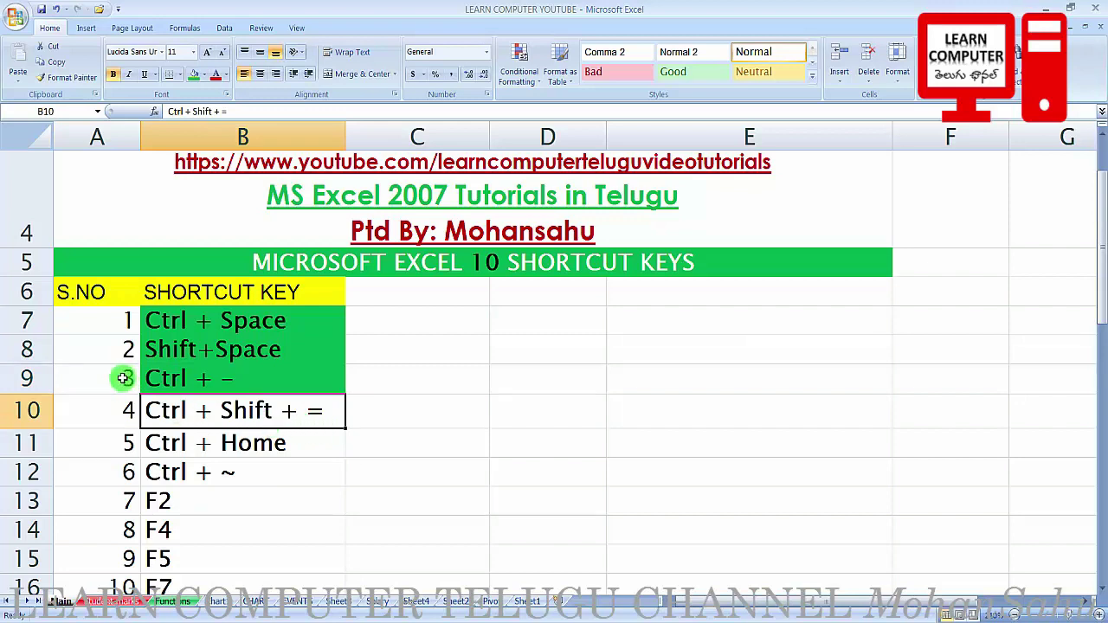
click(182, 410)
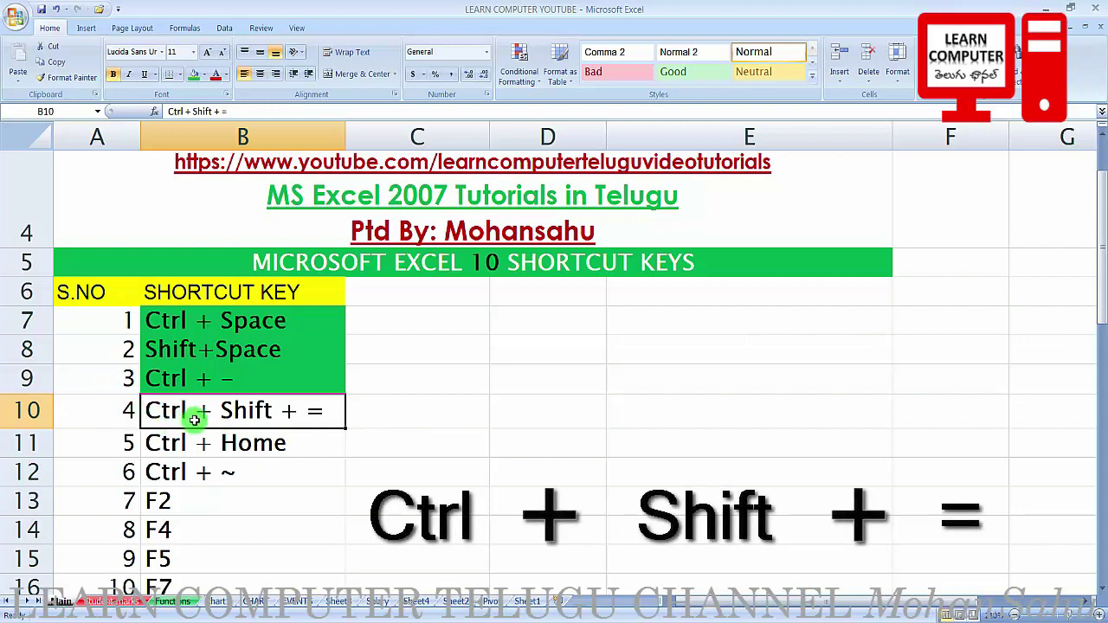
- Insert an entire column with Ctrl+Shift+= on B10, then undo it
key(ctrl+shift+equal)
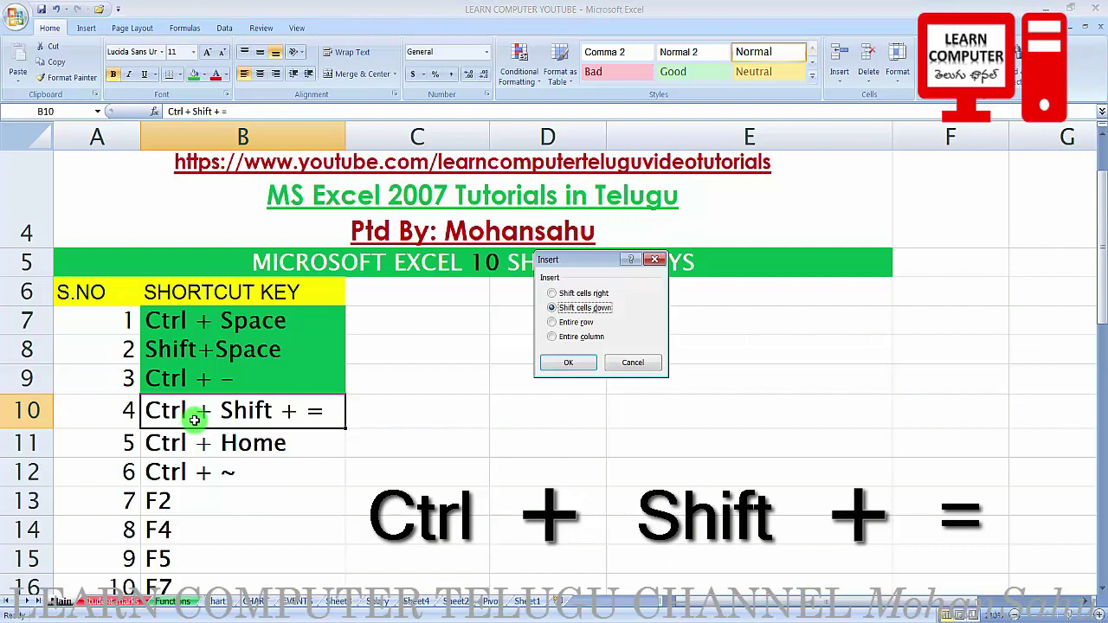
key(Down)
key(Down)
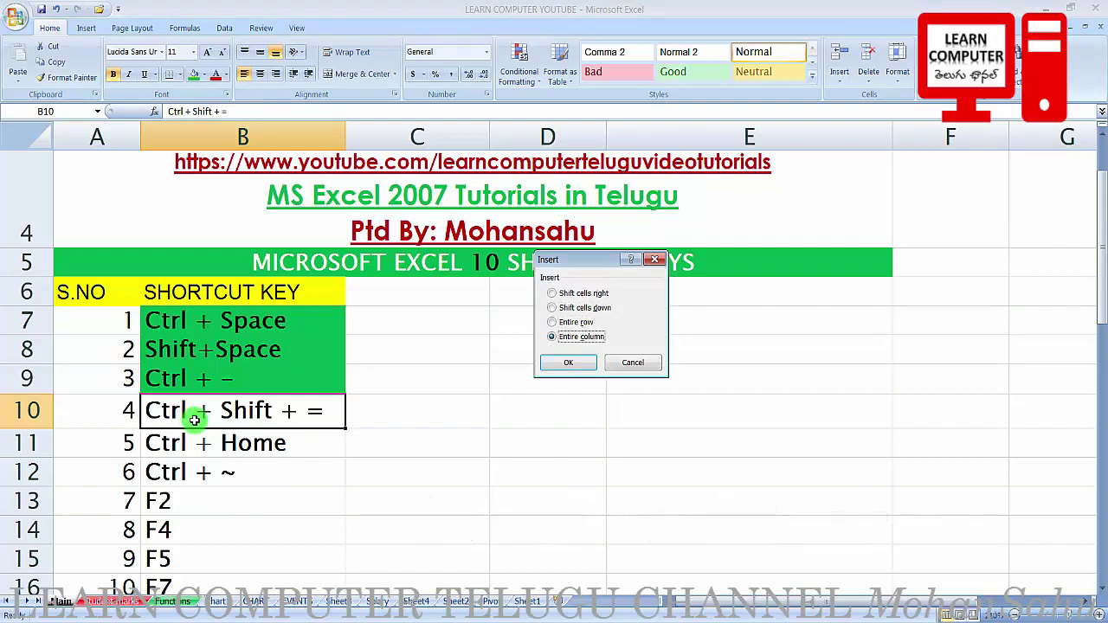
key(Return)
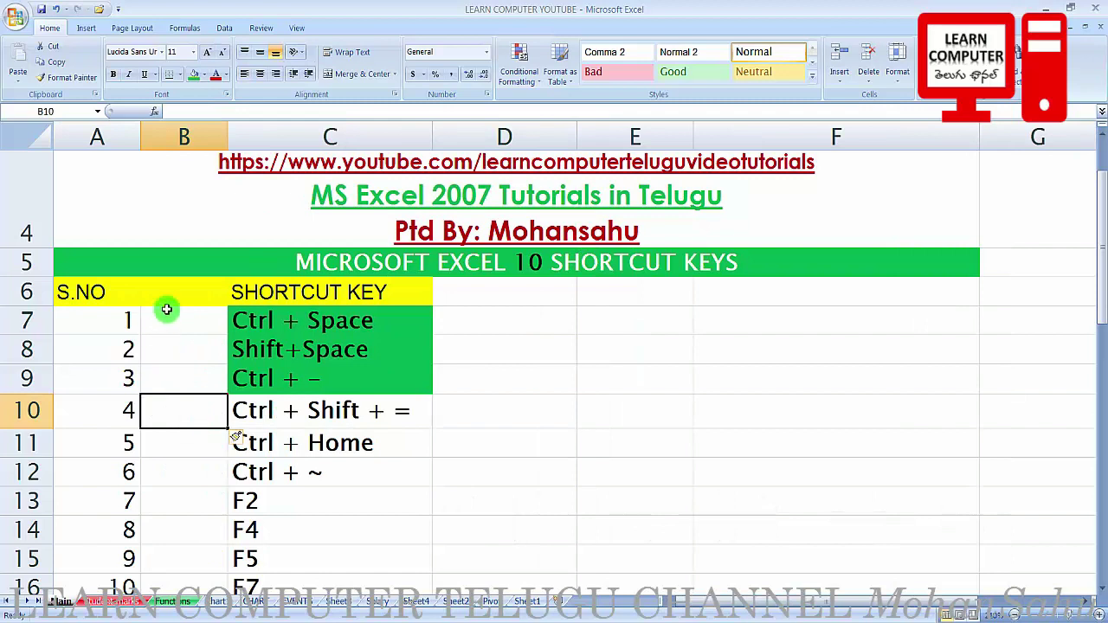
key(ctrl+z)
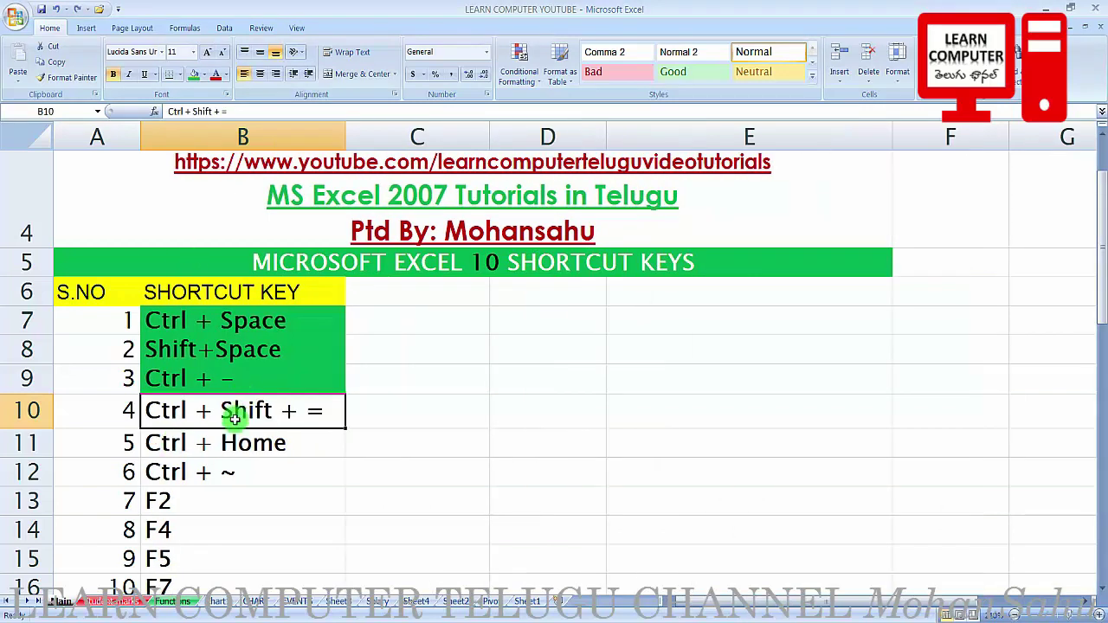
- Insert an entire row with Ctrl+Shift+=, then undo it with Ctrl+Z
key(ctrl+shift+equal)
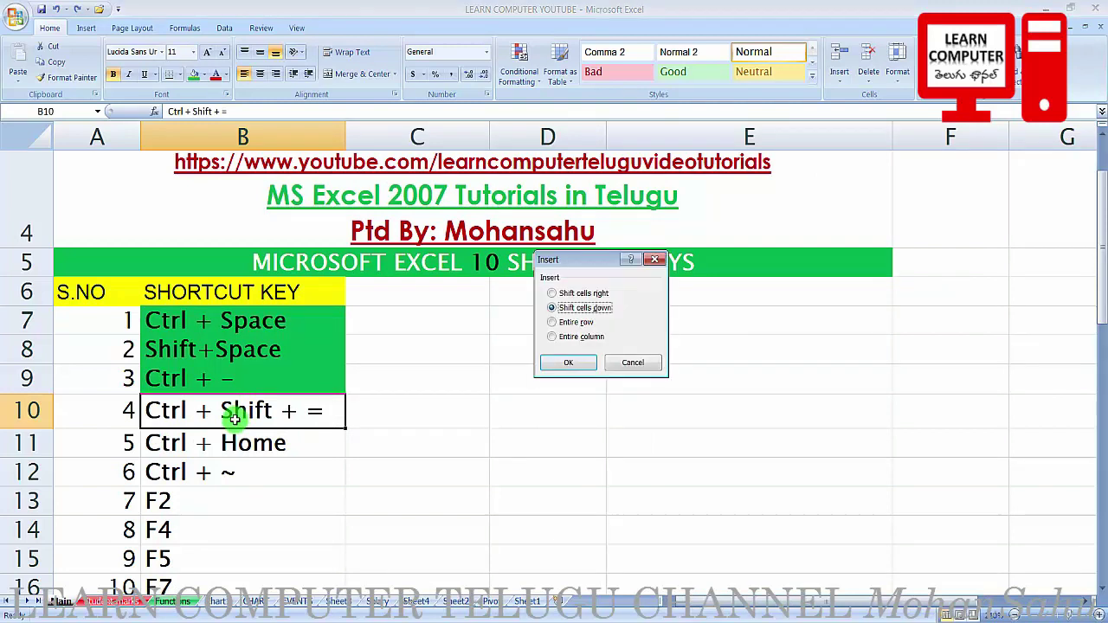
key(Down)
key(Return)
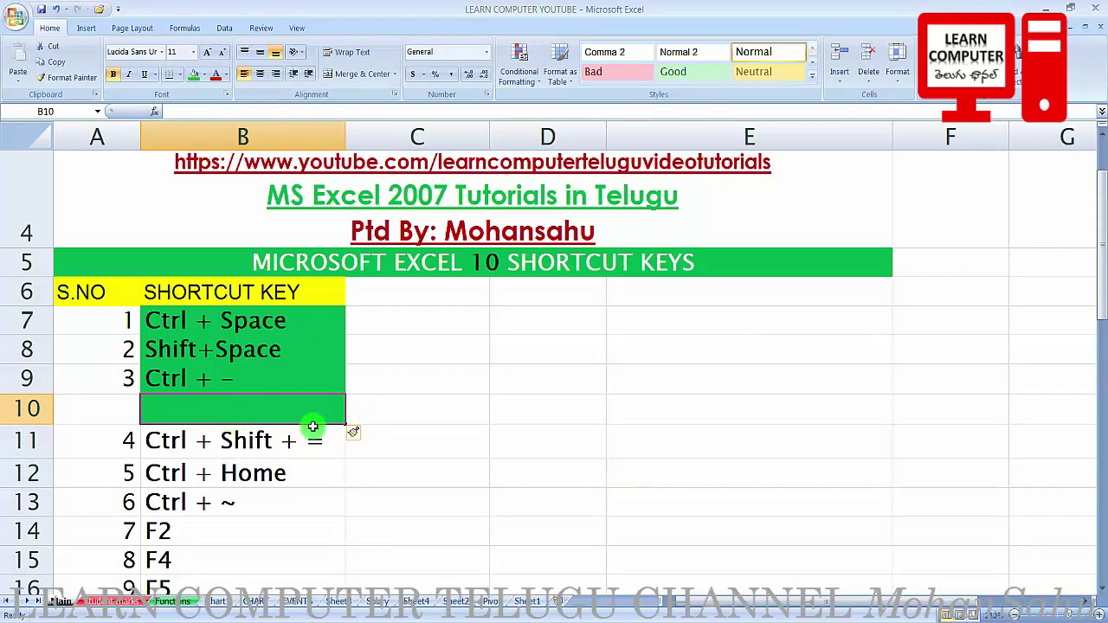
key(ctrl+z)
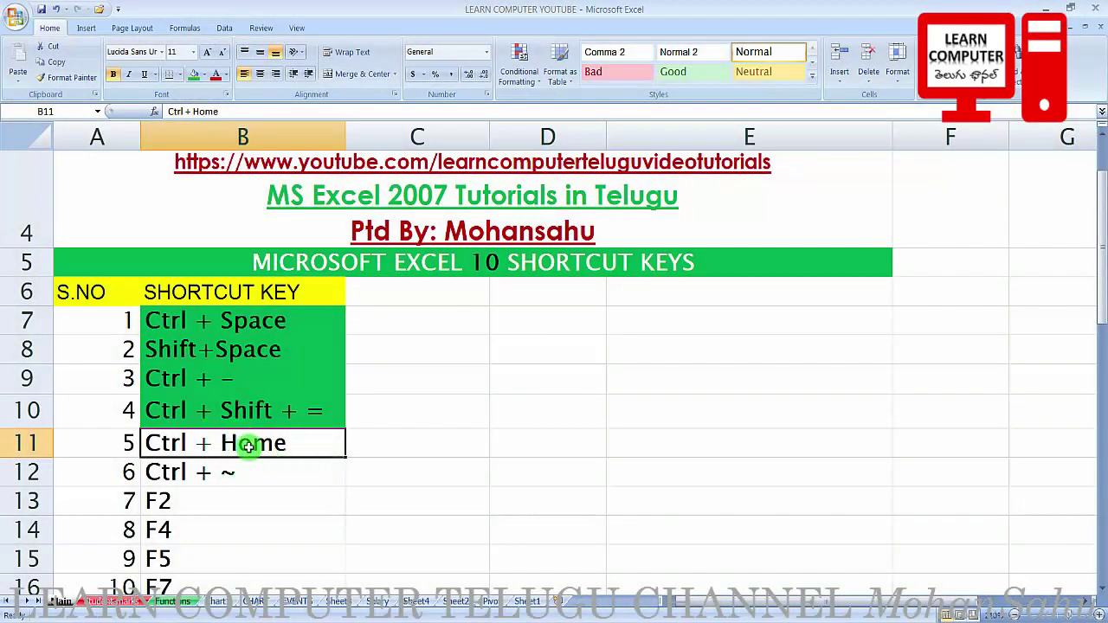
scroll(350, 448, down, 2)
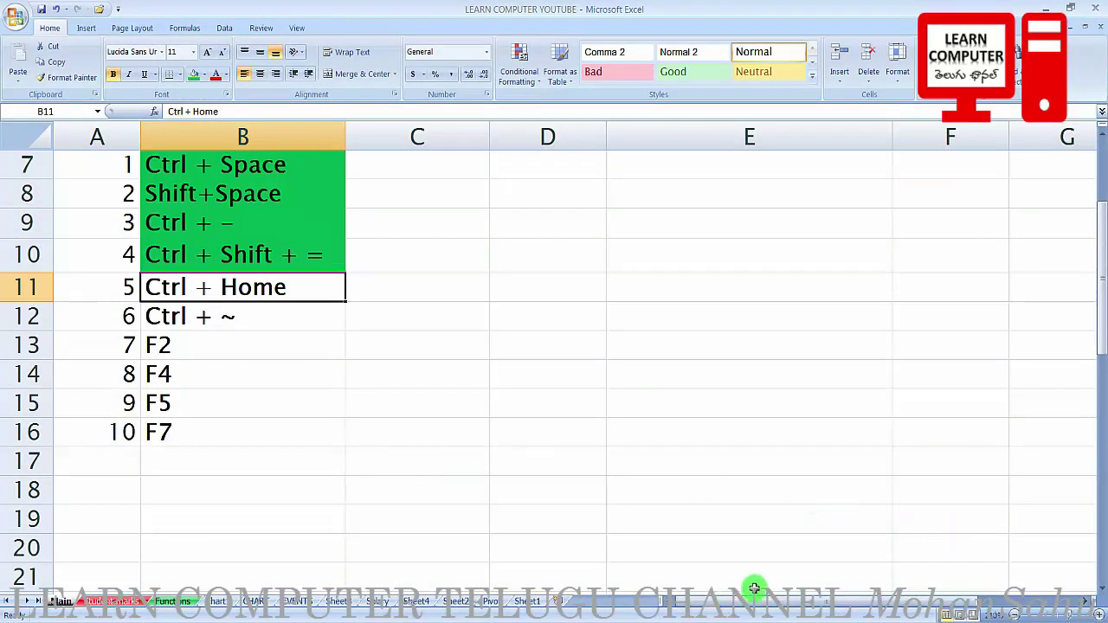
click(930, 565)
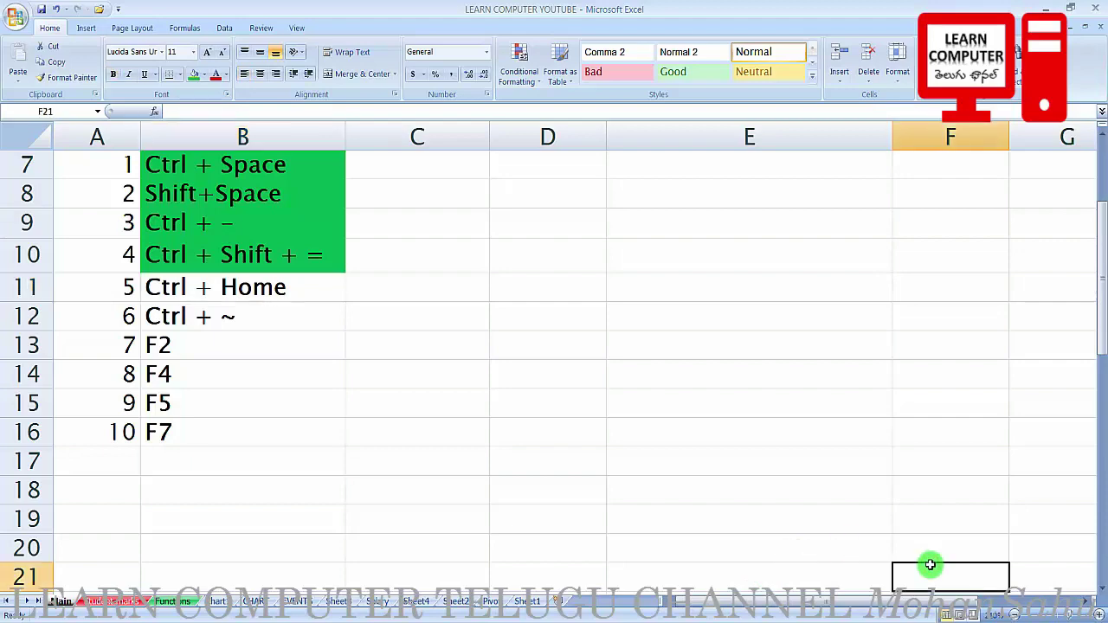
click(110, 601)
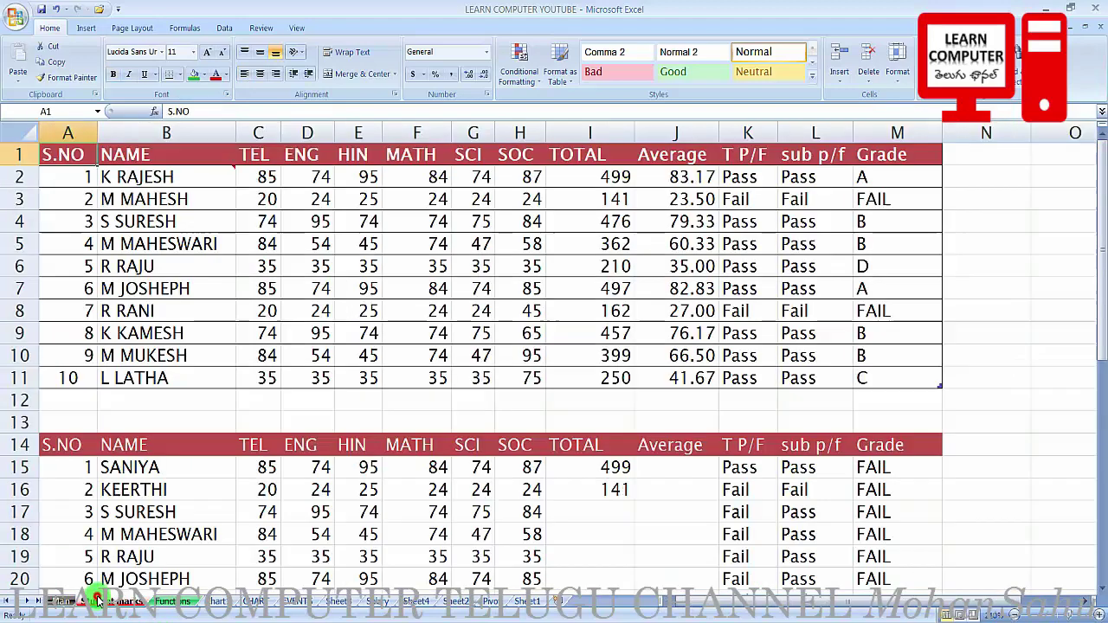
click(784, 562)
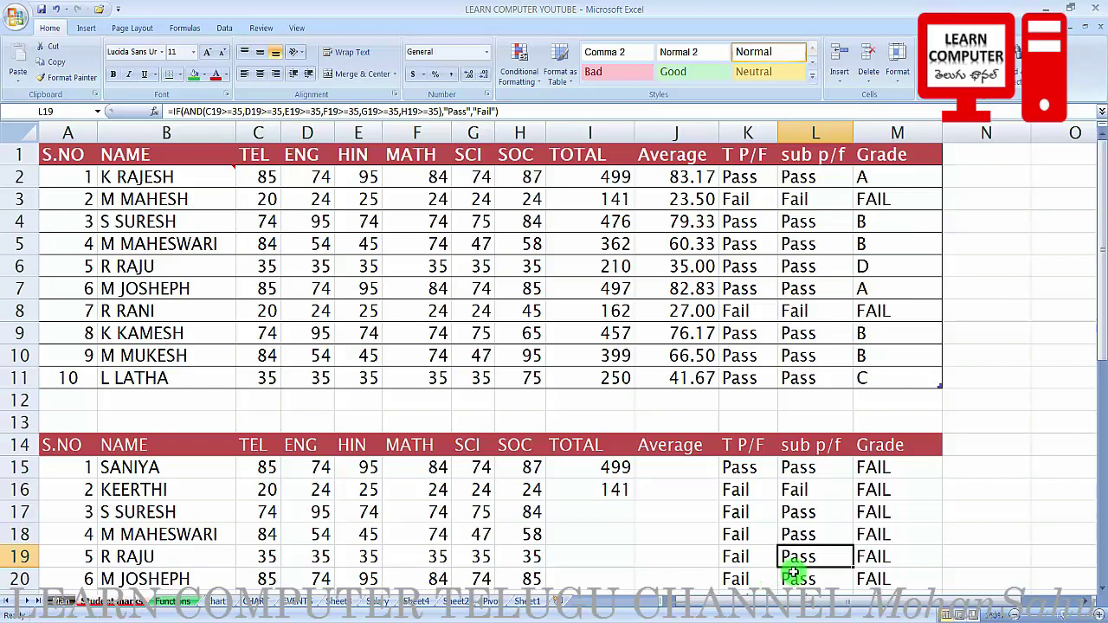
click(666, 555)
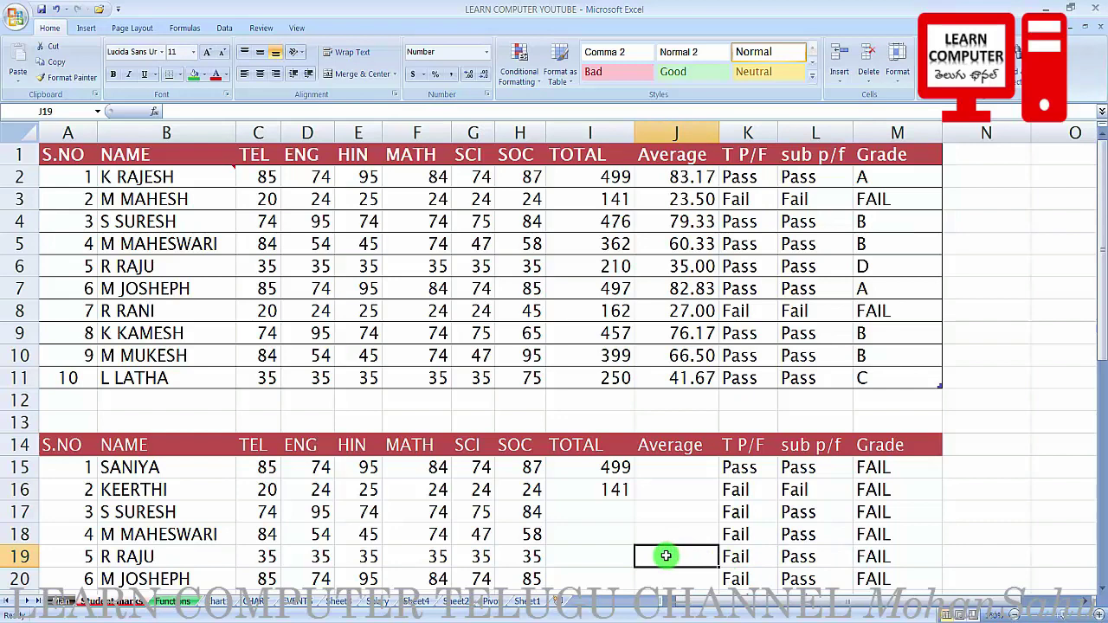
key(ctrl+Home)
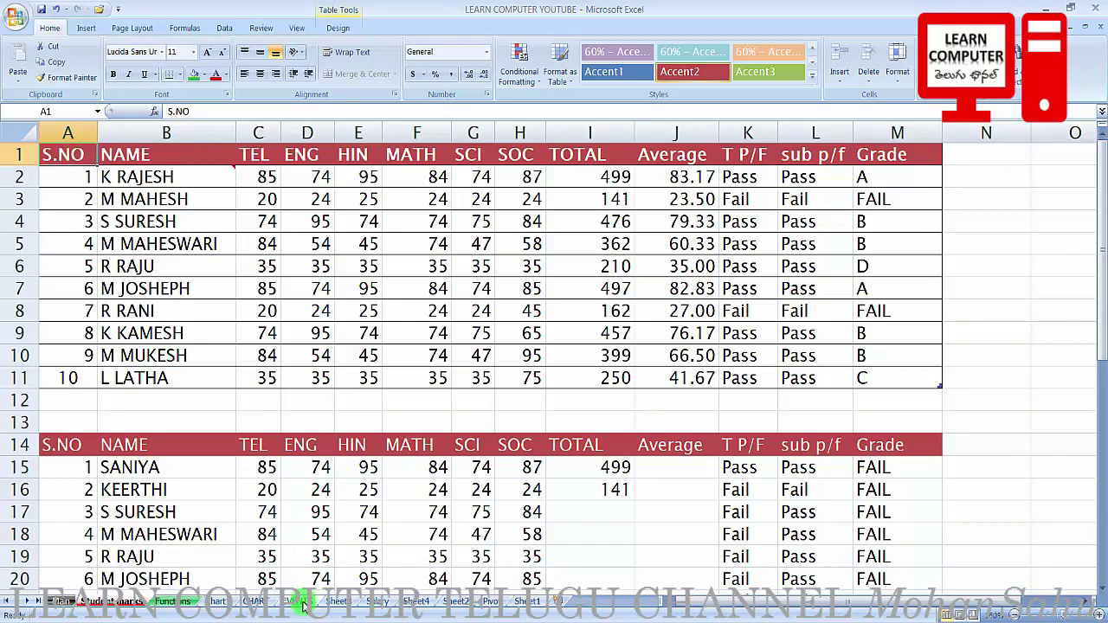
click(173, 601)
click(643, 556)
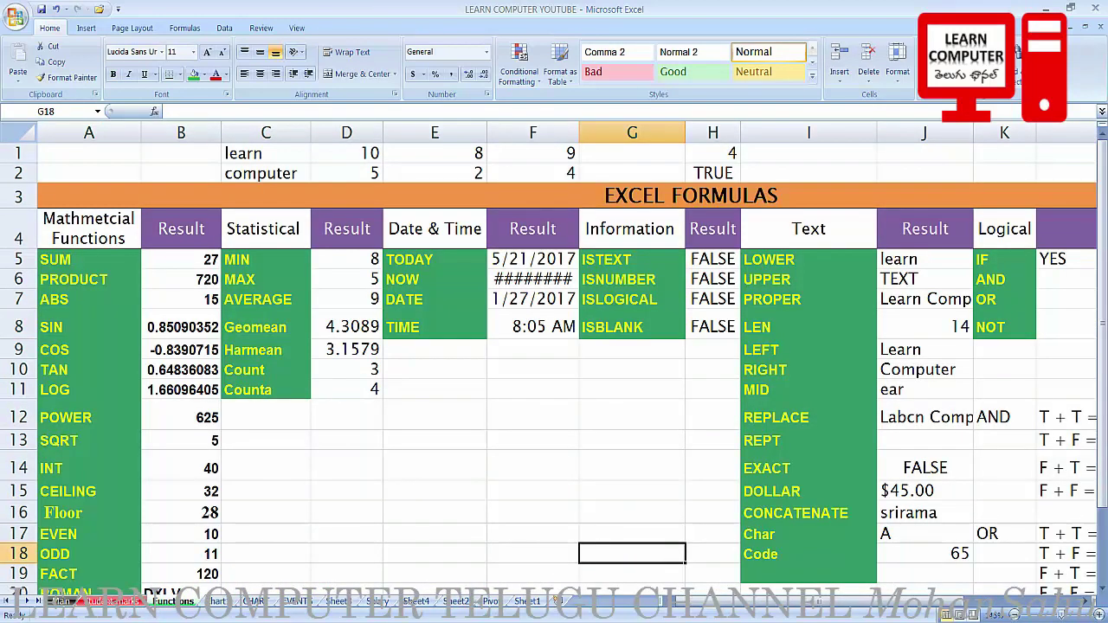
key(ctrl+Home)
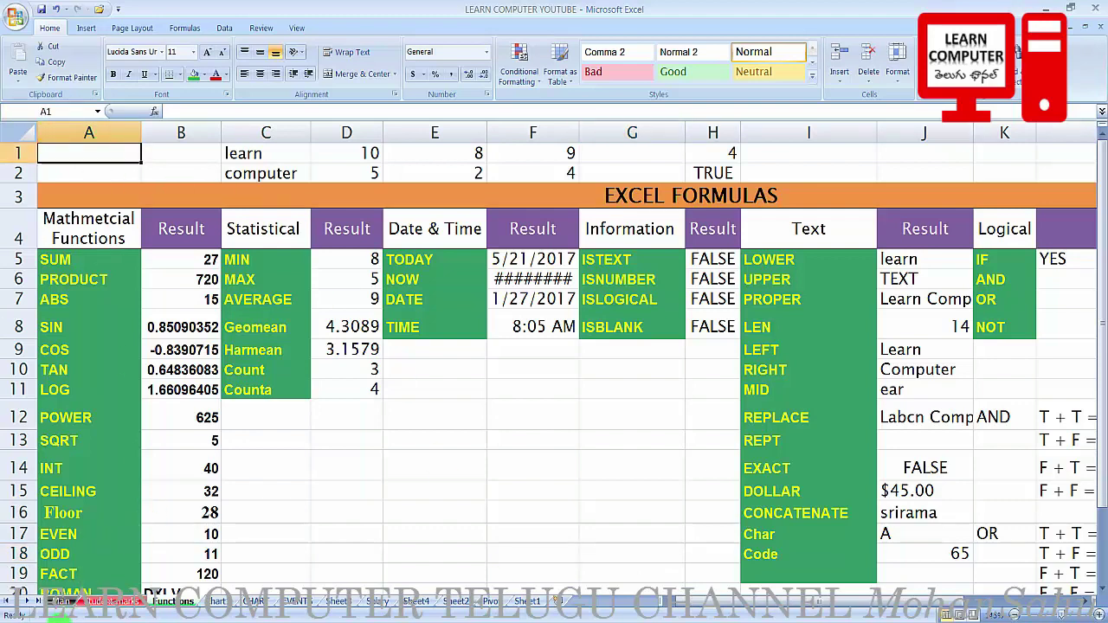
click(63, 601)
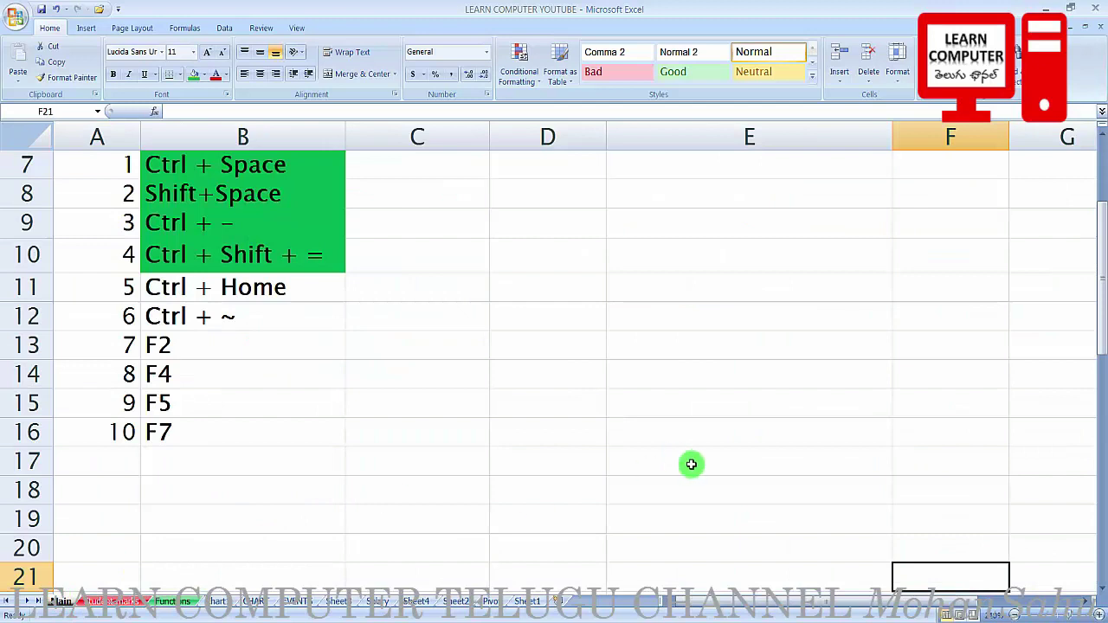
- Fill the Ctrl + Home entry in B11 green
click(254, 297)
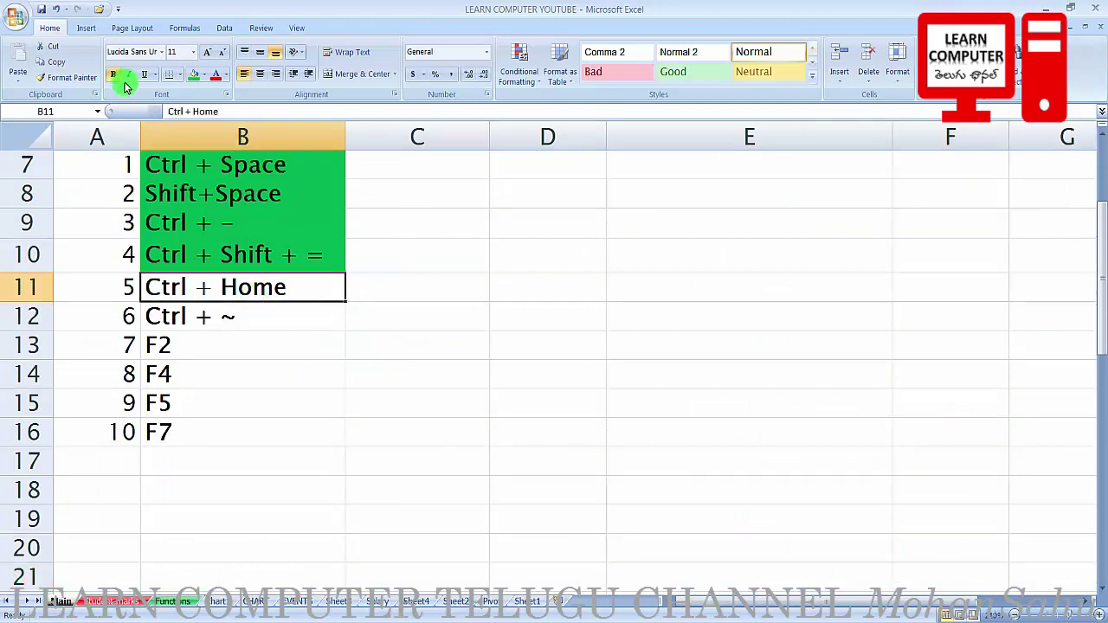
key(F4)
click(230, 322)
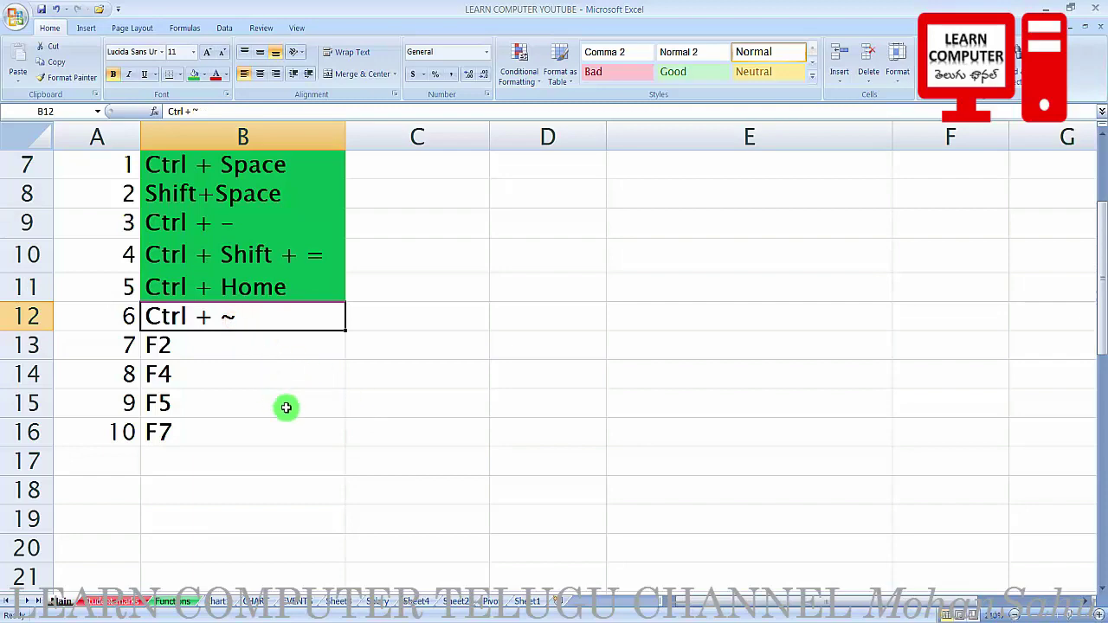
click(205, 317)
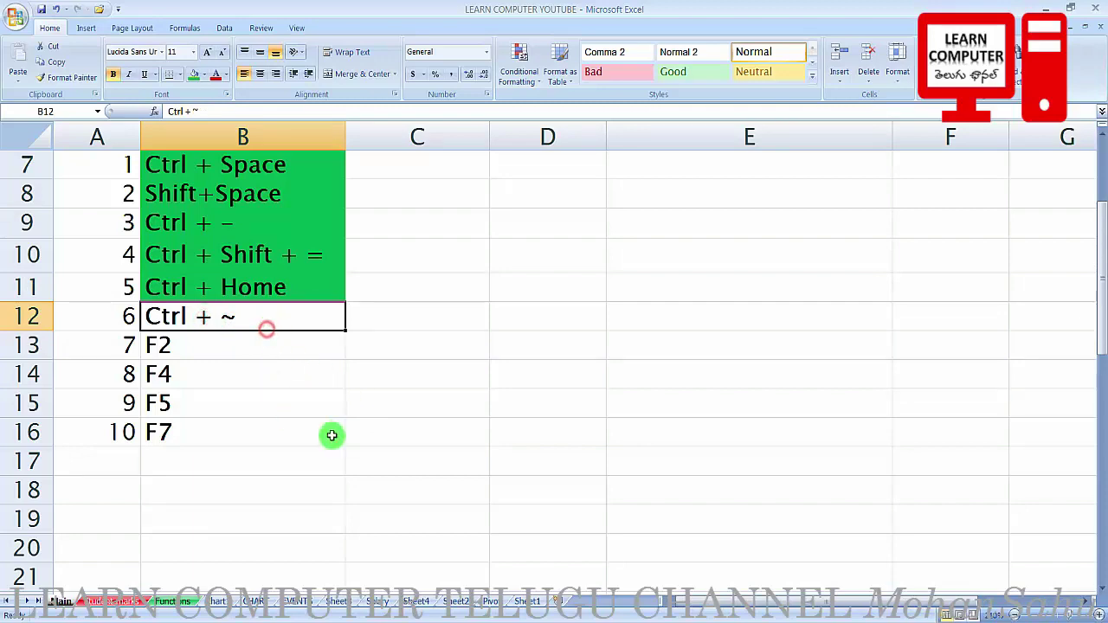
scroll(336, 430, up, 2)
scroll(336, 430, down, 2)
scroll(361, 392, up, 2)
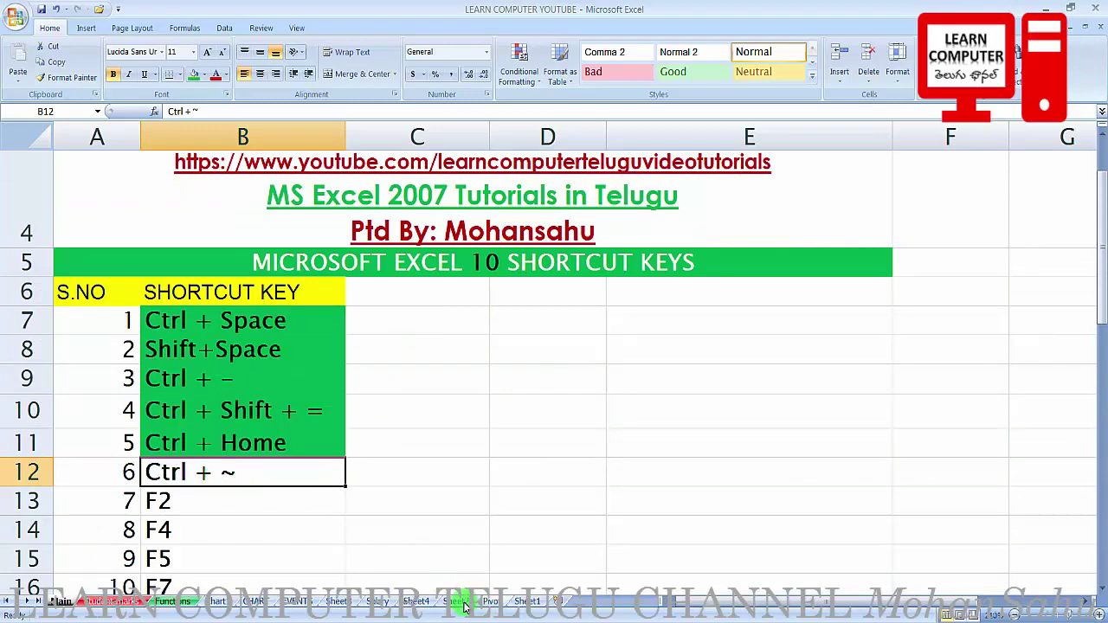
- On the student marks sheet, show formulas instead of results with Ctrl+`
click(91, 601)
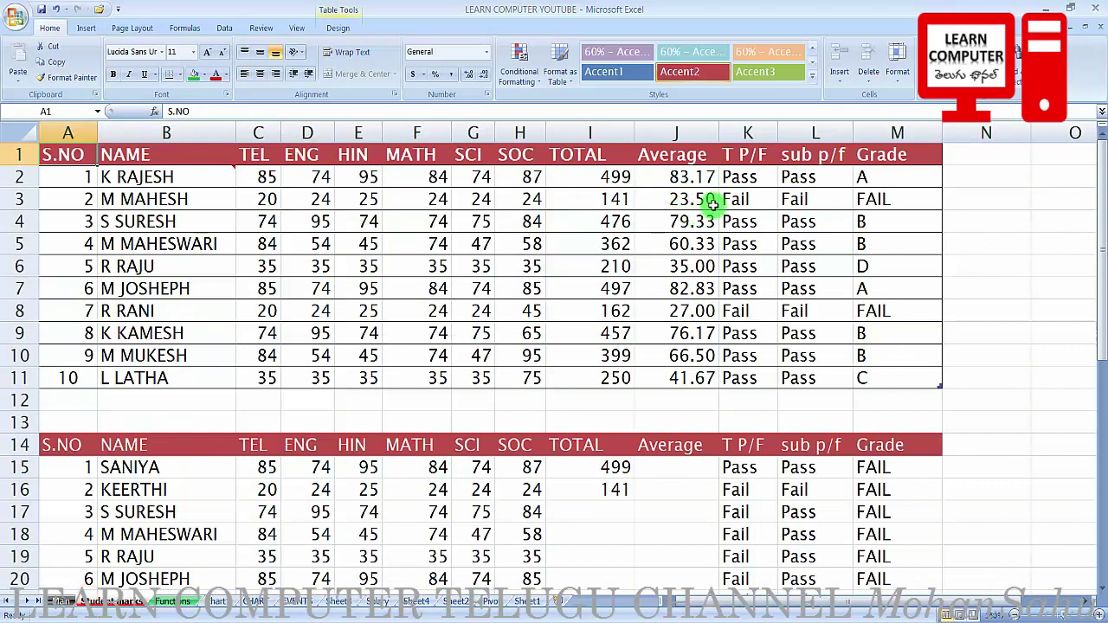
click(664, 175)
drag(664, 175, 856, 329)
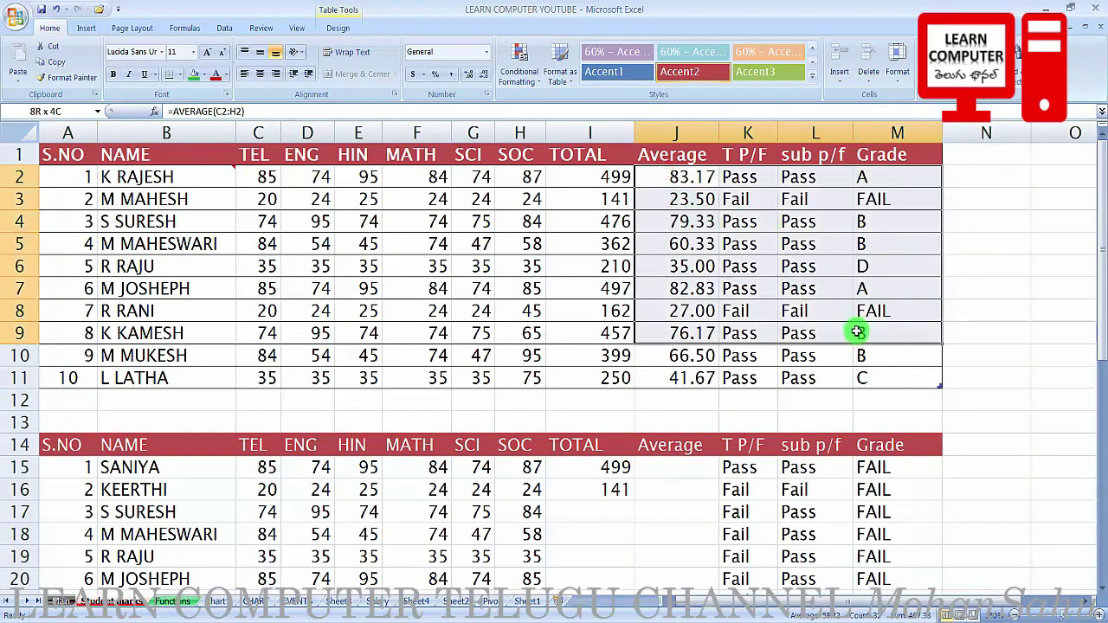
click(592, 181)
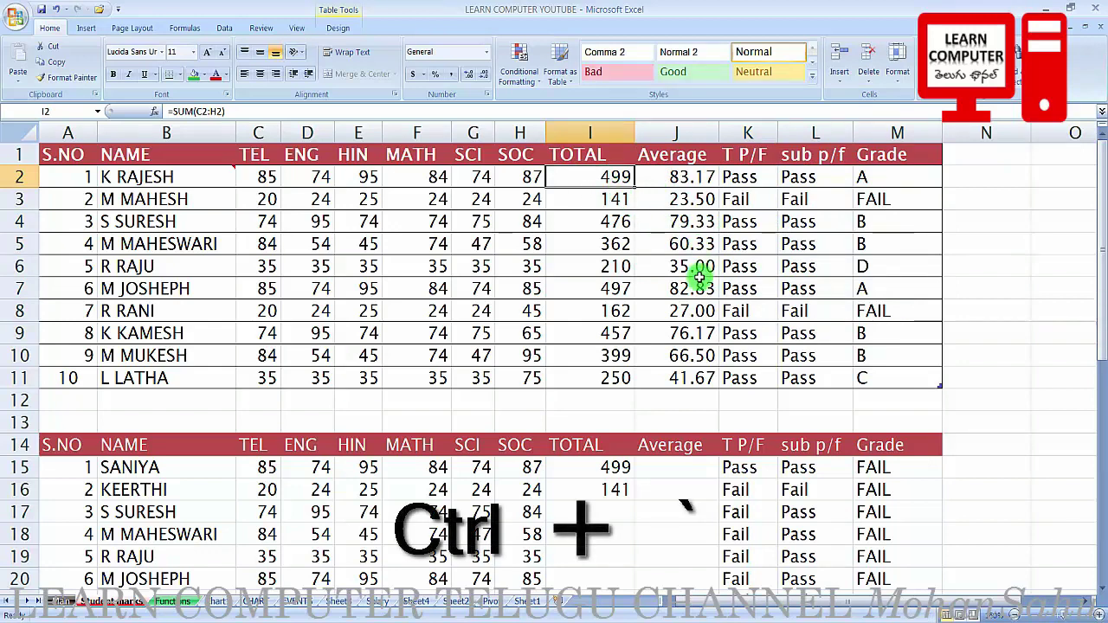
key(ctrl+grave)
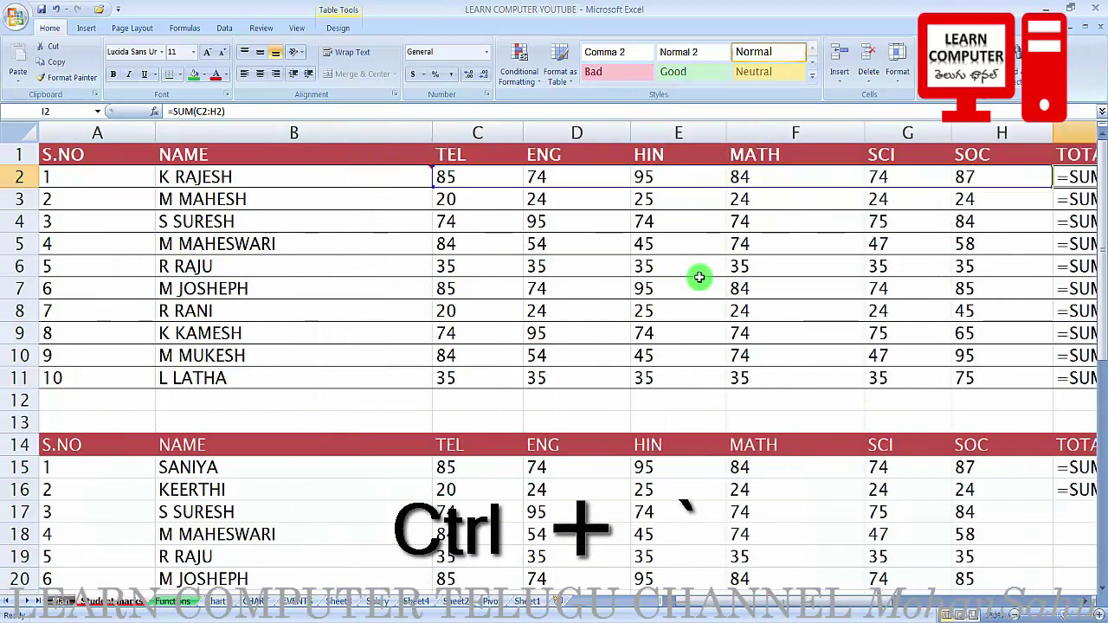
drag(810, 603, 1013, 615)
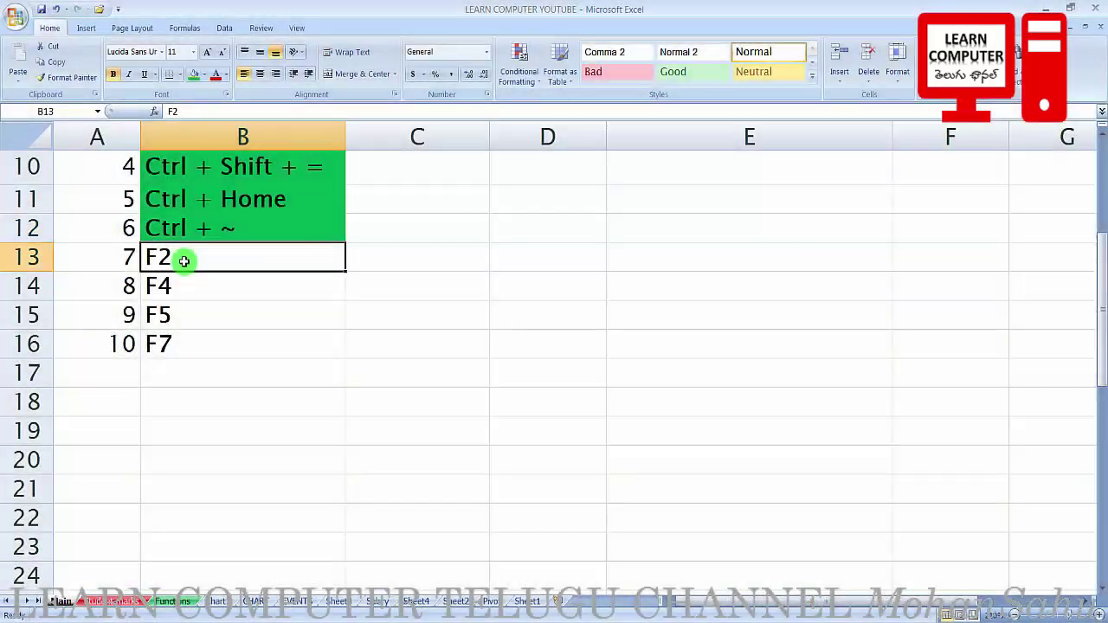
- On the marks sheet, edit serial number A11 from 10 to 11 using F2
scroll(216, 286, up, 3)
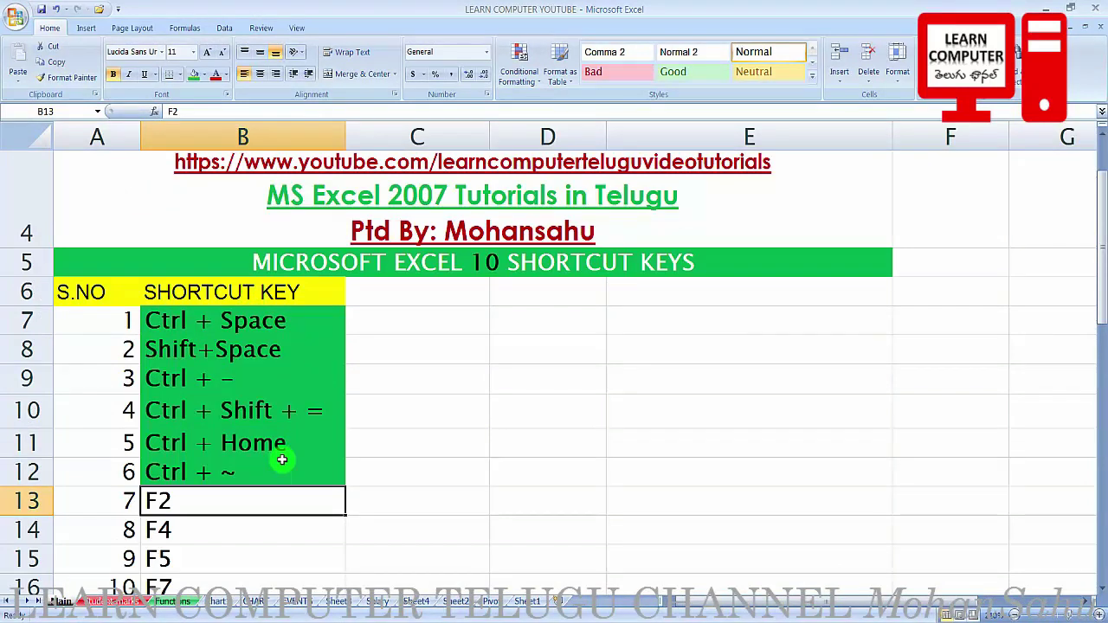
click(423, 445)
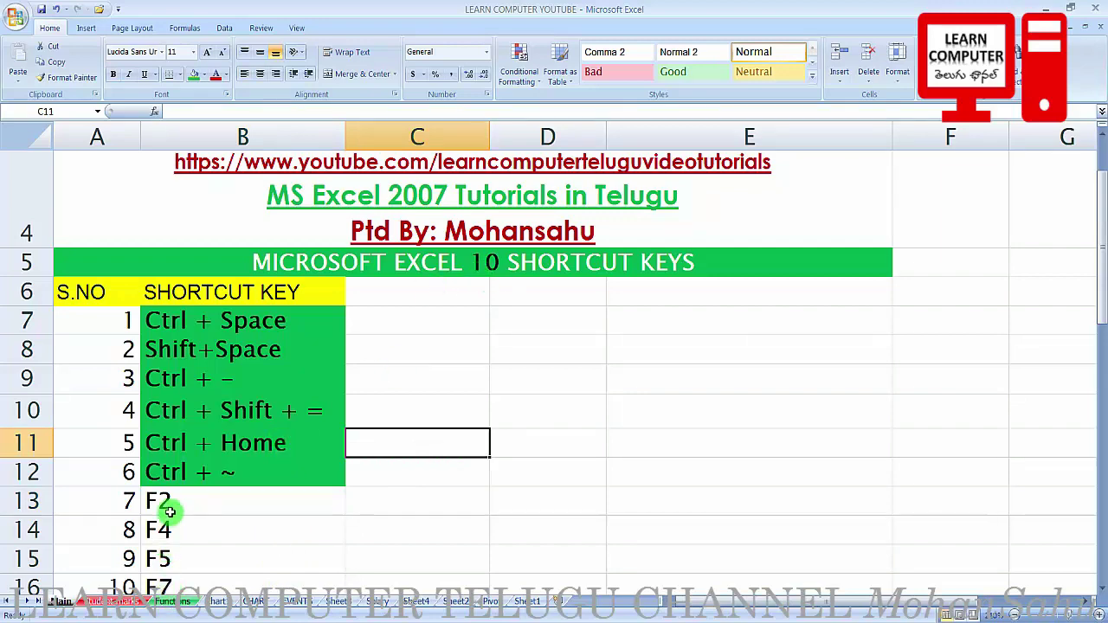
key(ctrl+Page_Down)
click(66, 378)
key(F2)
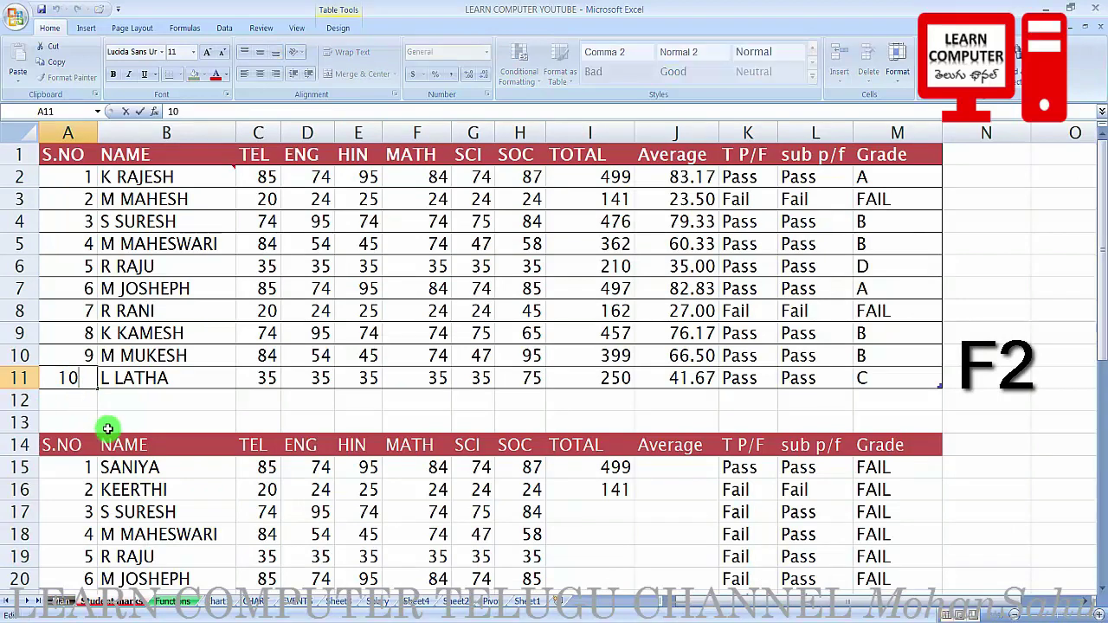
key(BackSpace)
key(Return)
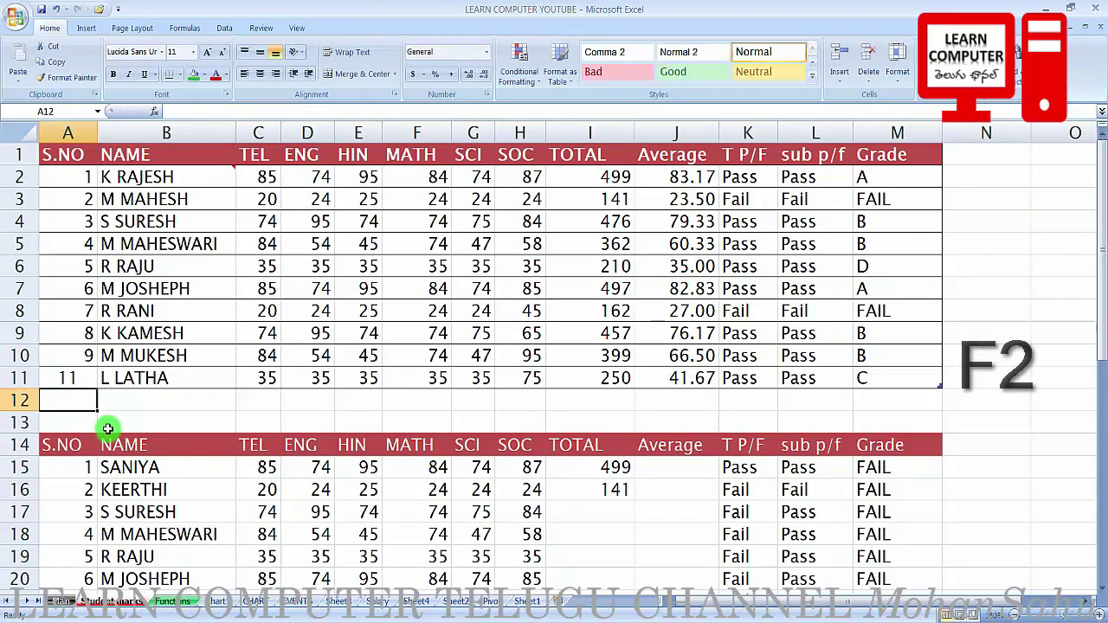
- Edit A11 again with F2 to restore the serial number 10
key(Up)
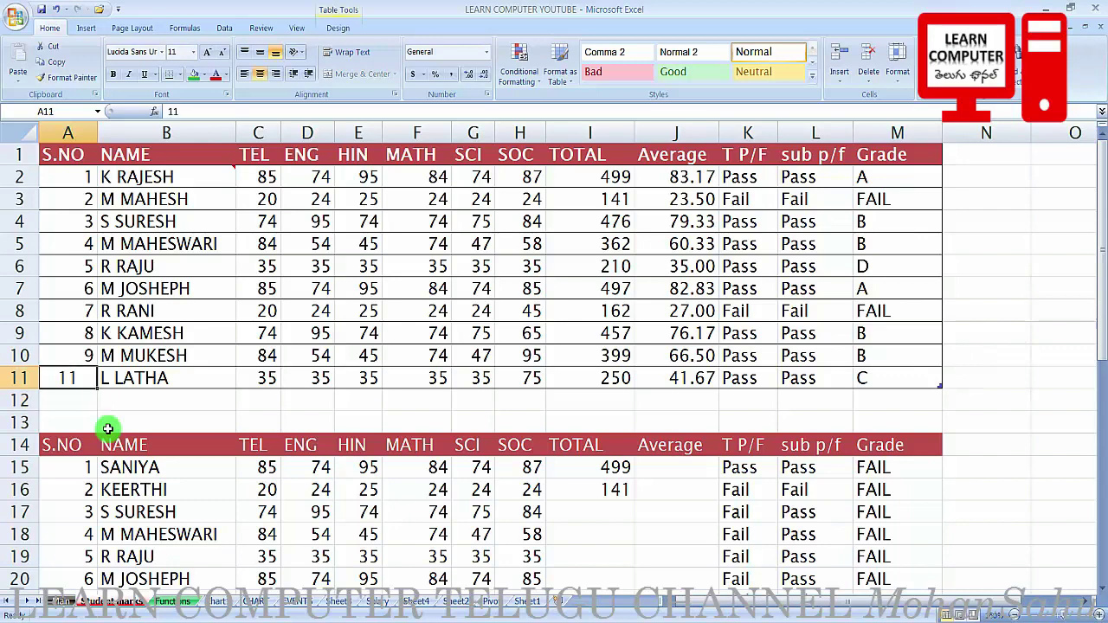
key(F2)
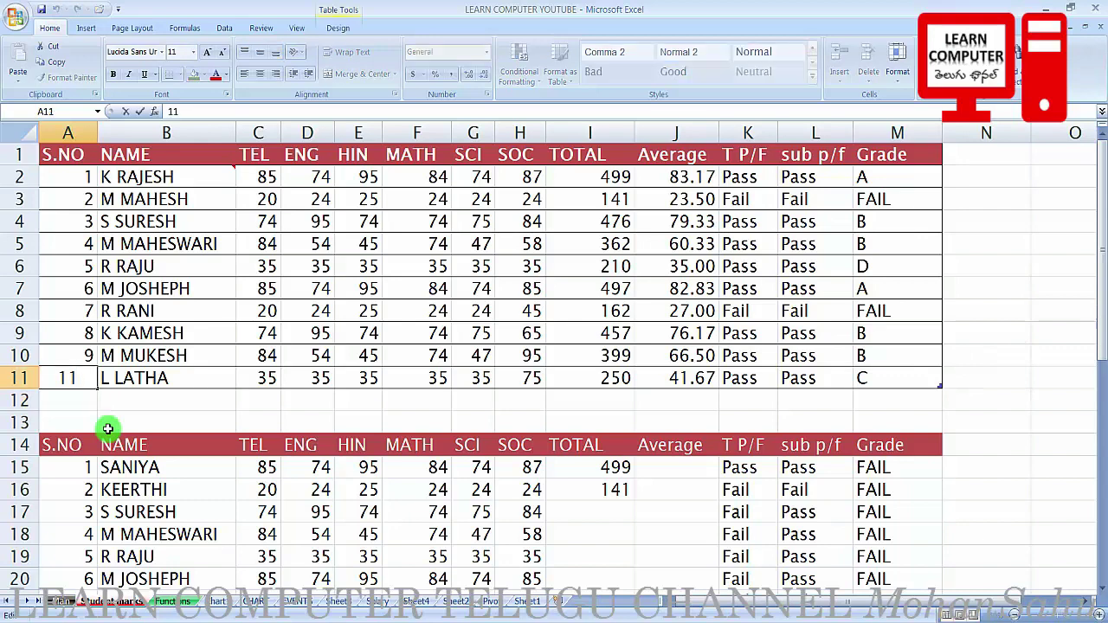
key(BackSpace)
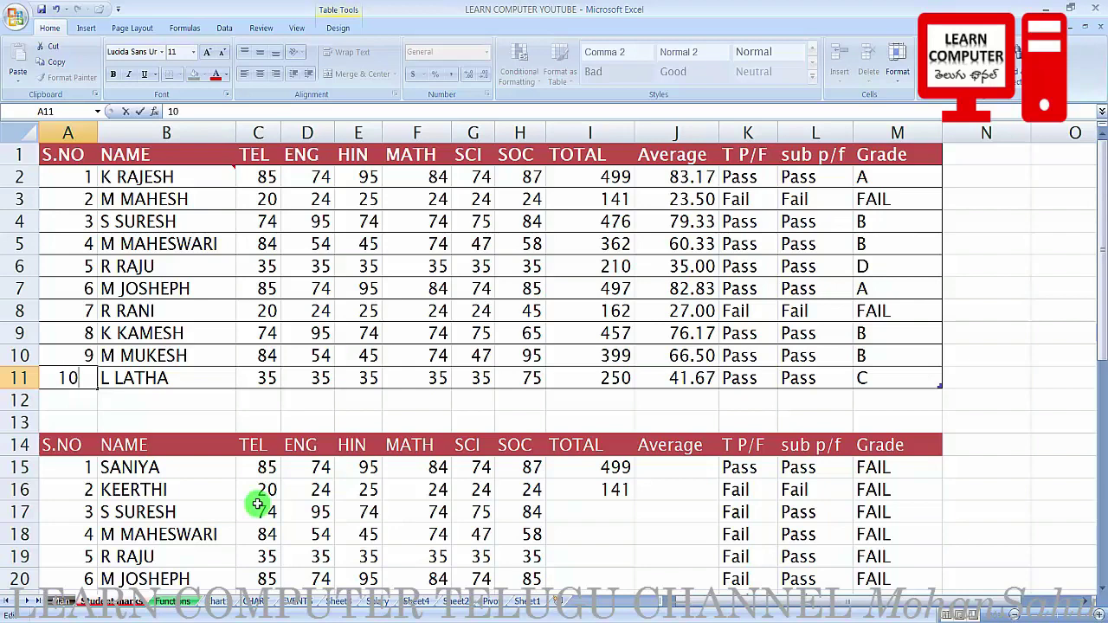
text(0)
key(Return)
click(76, 372)
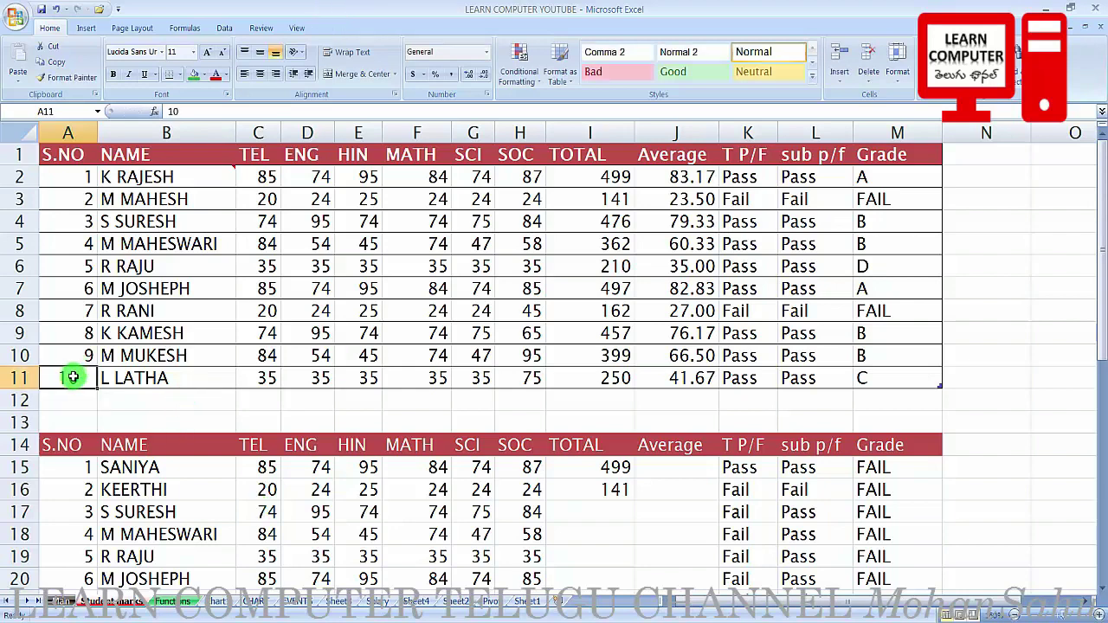
- Back on the shortcut-keys sheet, fill the F2 entry in B13 green
click(61, 601)
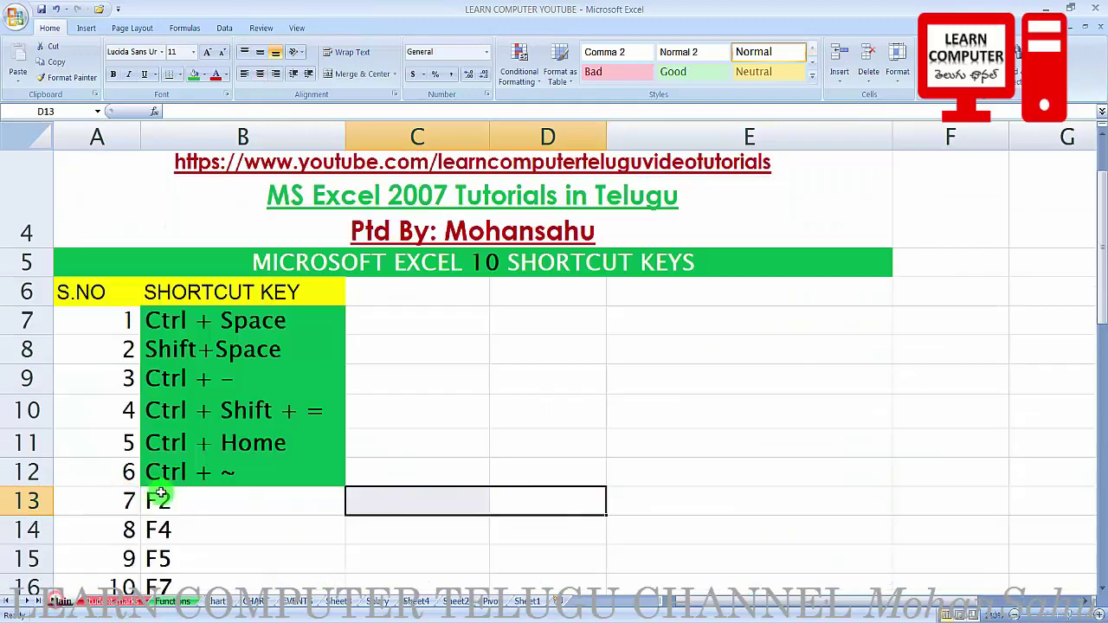
click(165, 501)
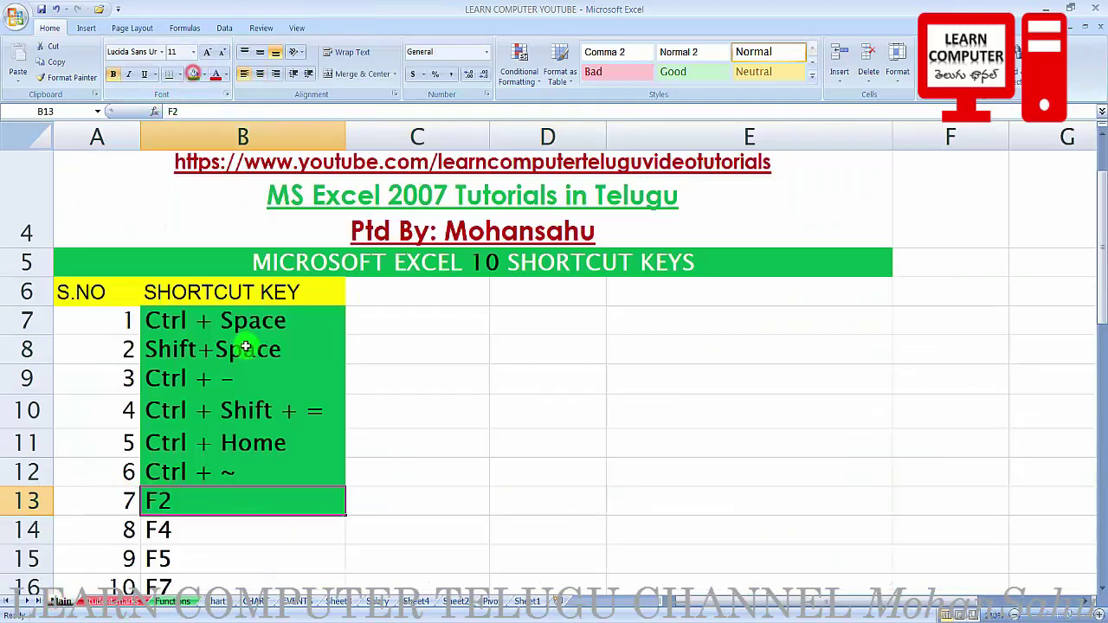
scroll(243, 350, down, 2)
click(206, 377)
- Enter 'mohan' in column D and apply the Good cell style to it
click(545, 302)
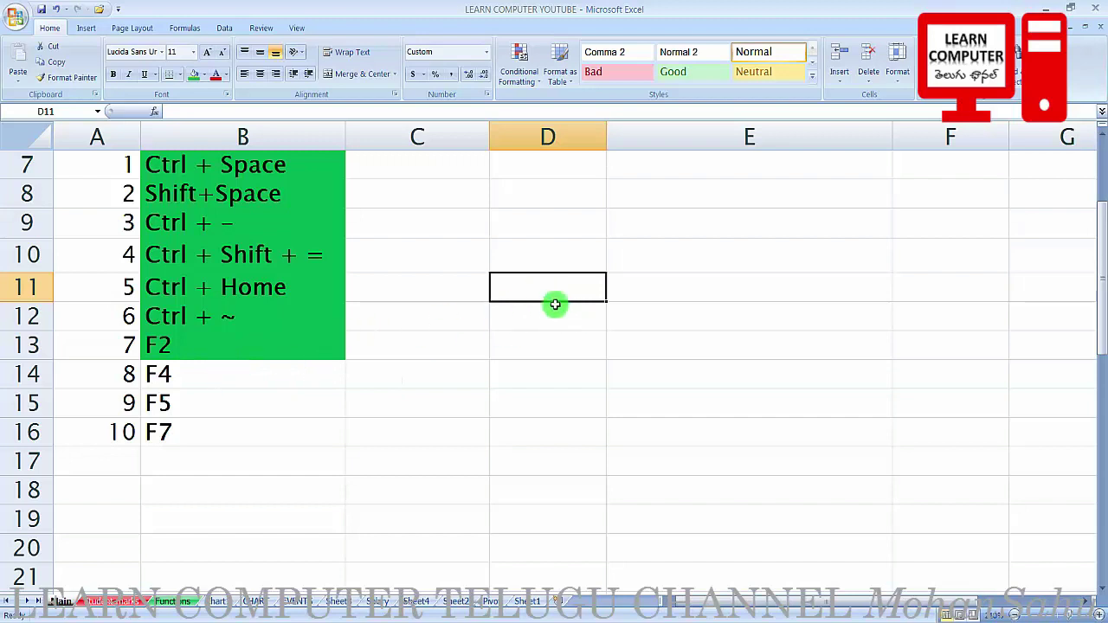
text(mohan)
key(Return)
key(Up)
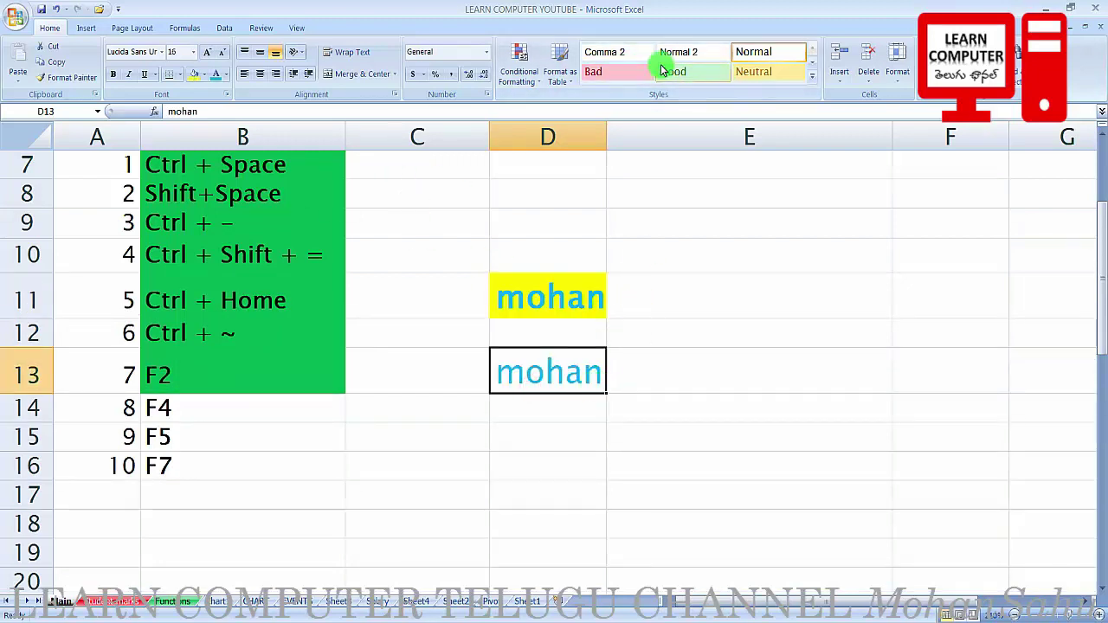
click(674, 76)
- Enter 'mohan' in D15 and repeat the Good style there with F4
click(530, 411)
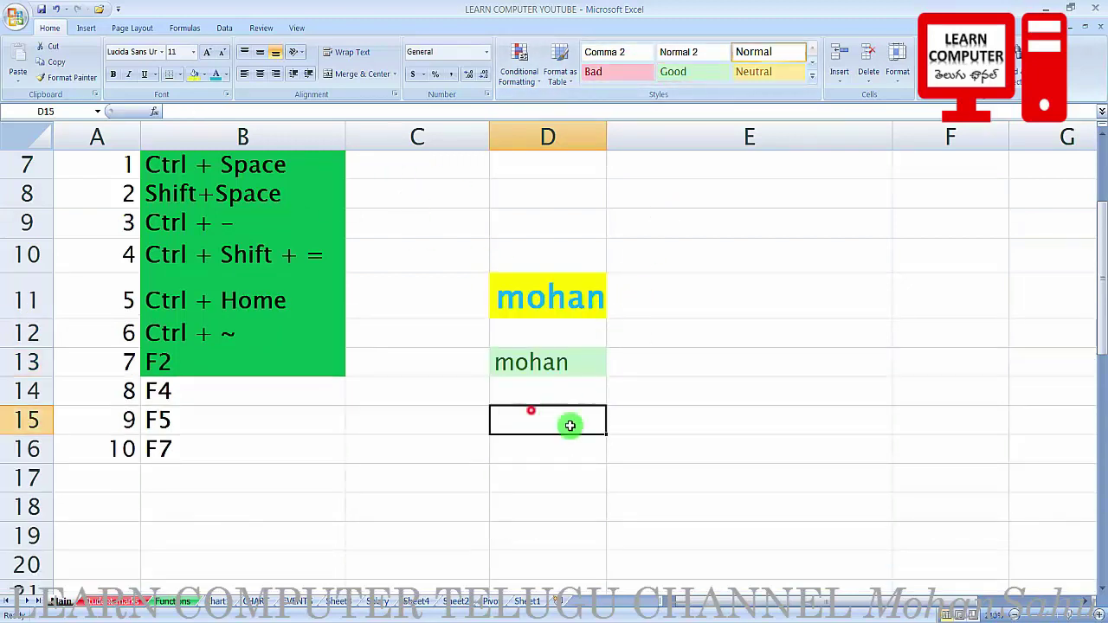
text(mohan)
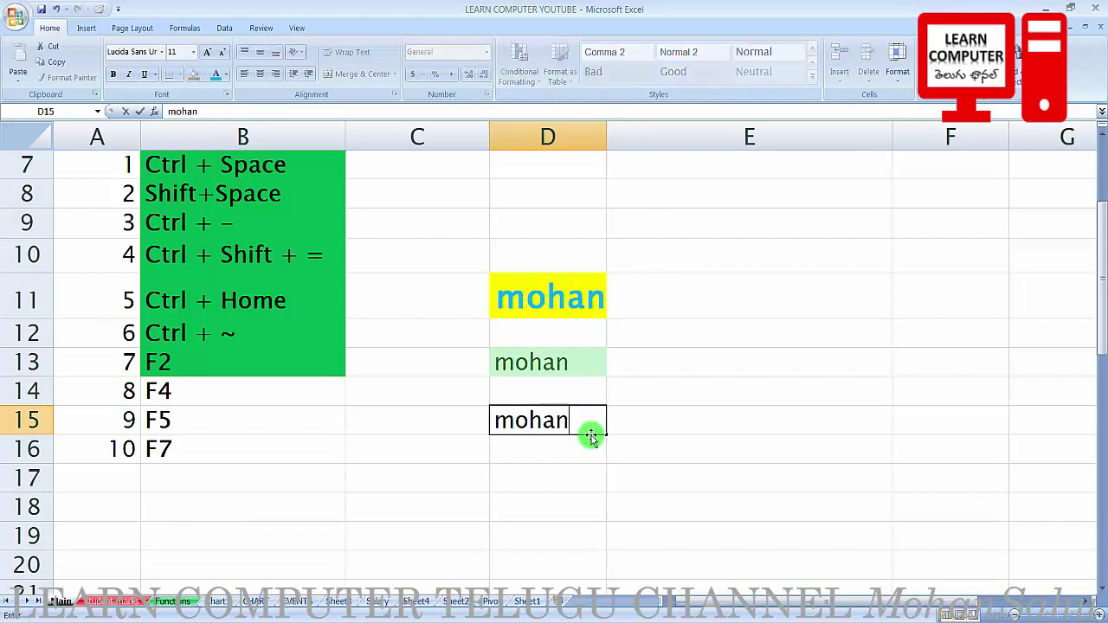
key(Return)
click(584, 421)
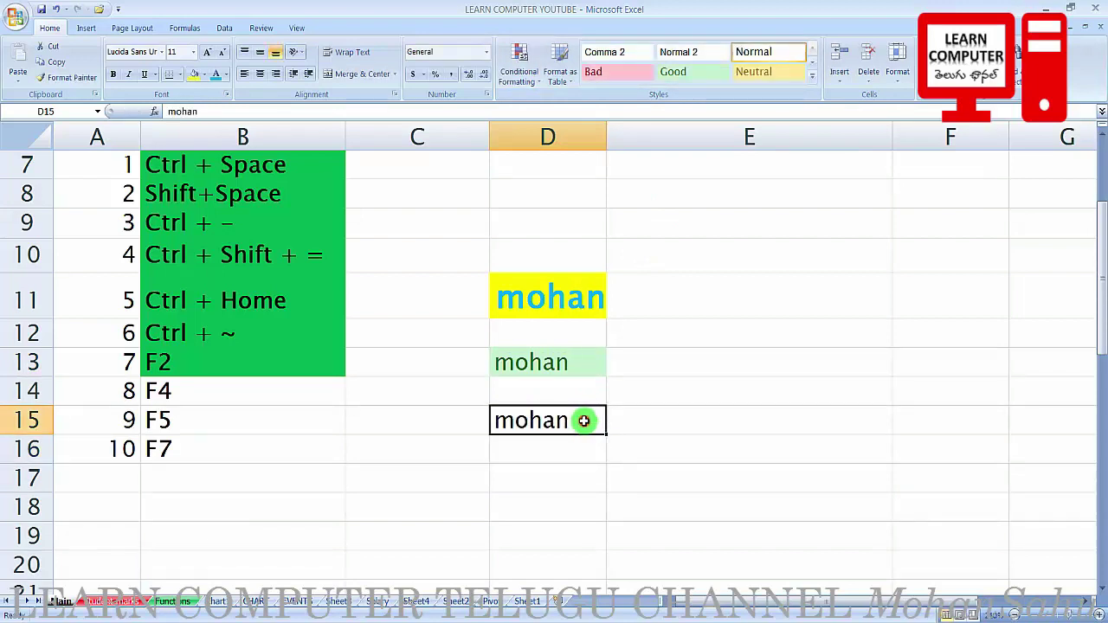
key(F4)
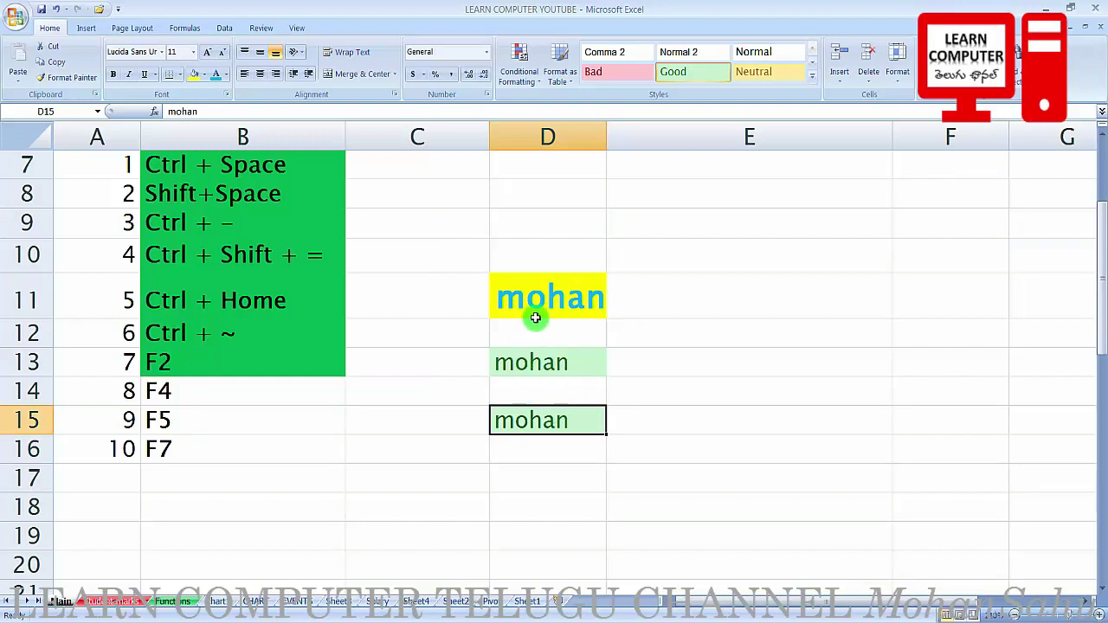
drag(535, 317, 519, 421)
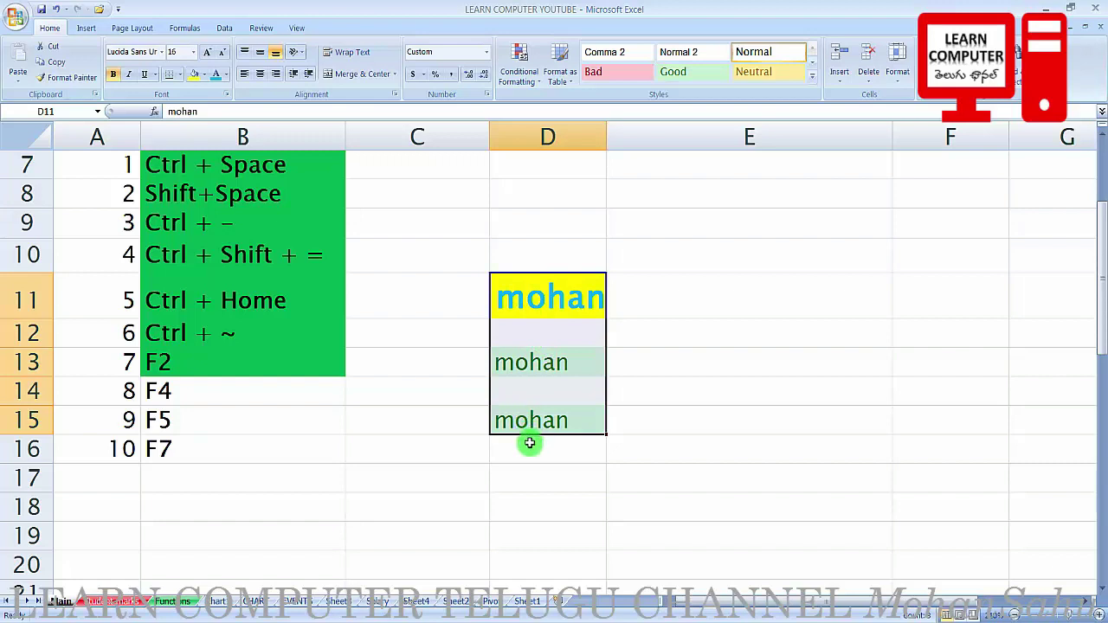
click(217, 396)
key(F4)
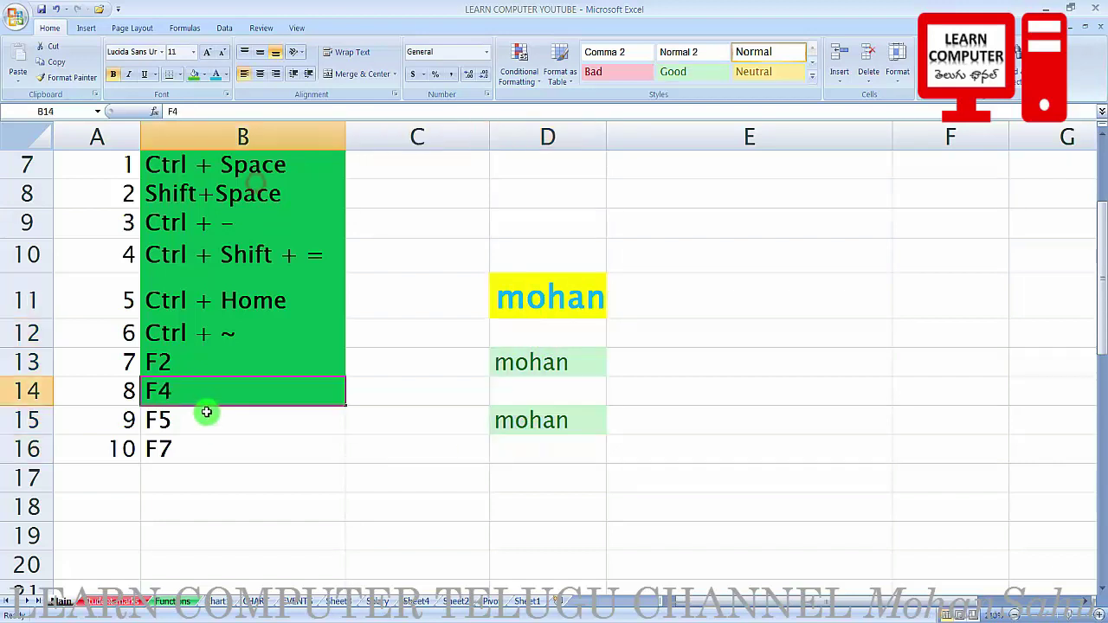
click(208, 410)
click(372, 474)
click(212, 427)
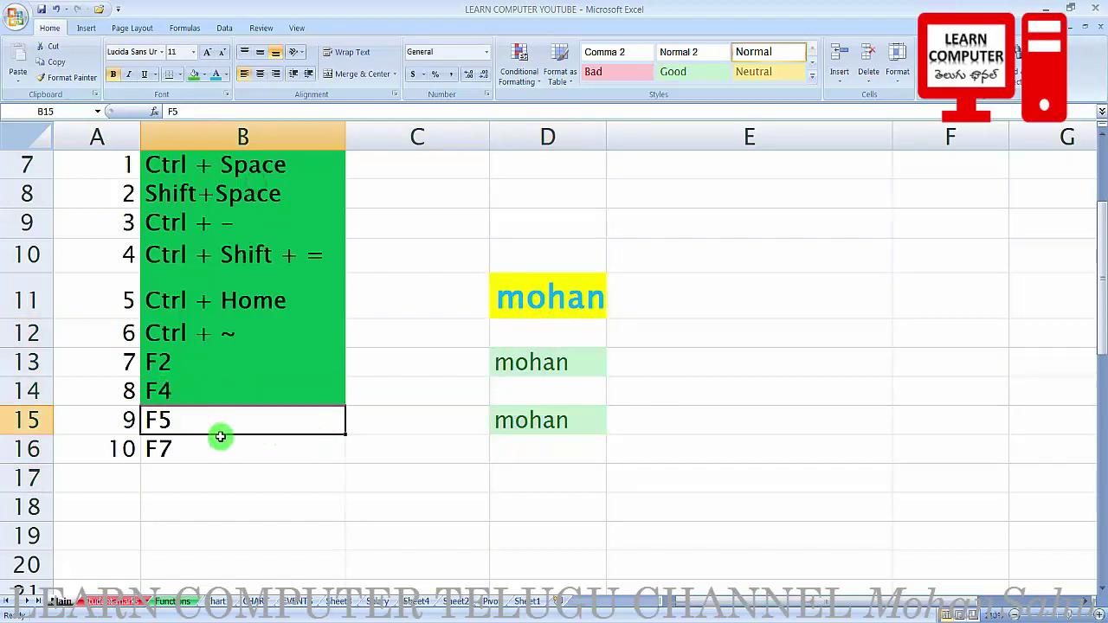
click(435, 446)
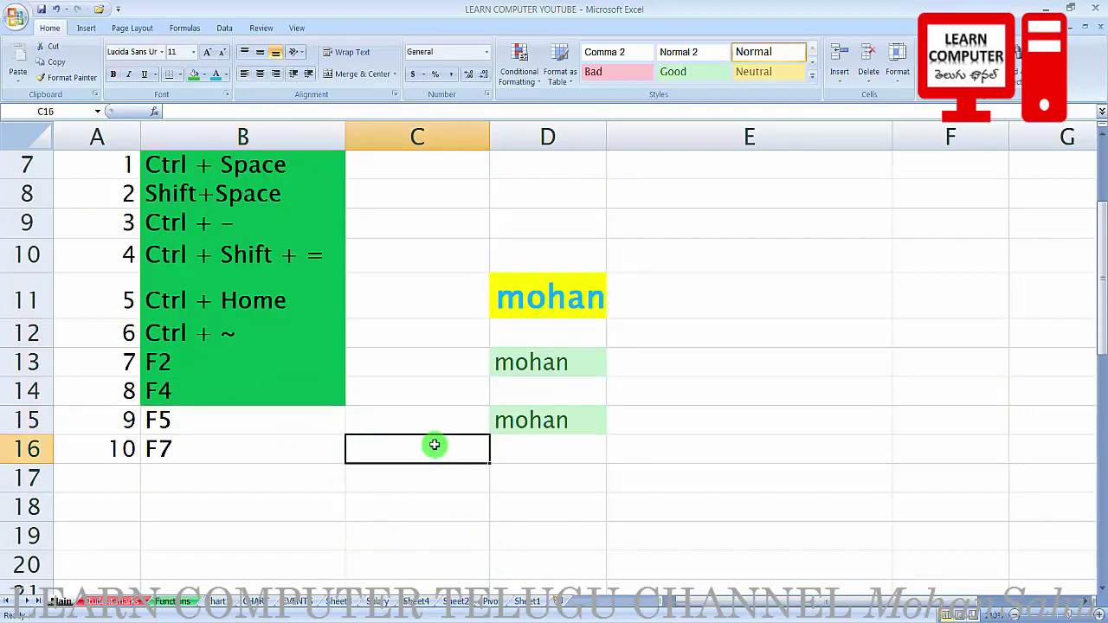
click(319, 422)
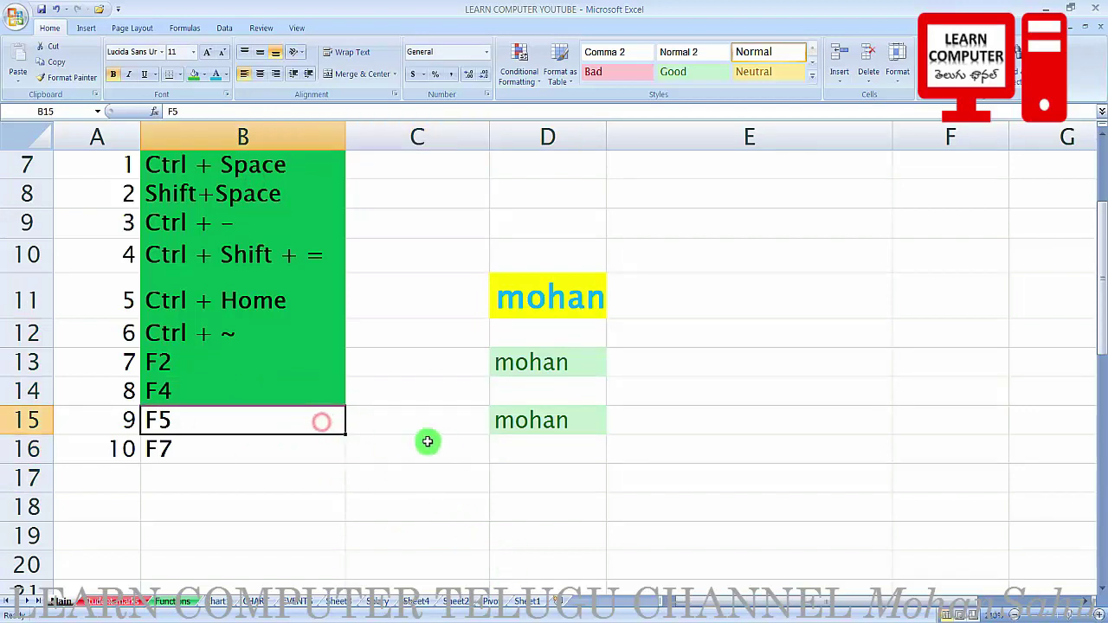
key(F5)
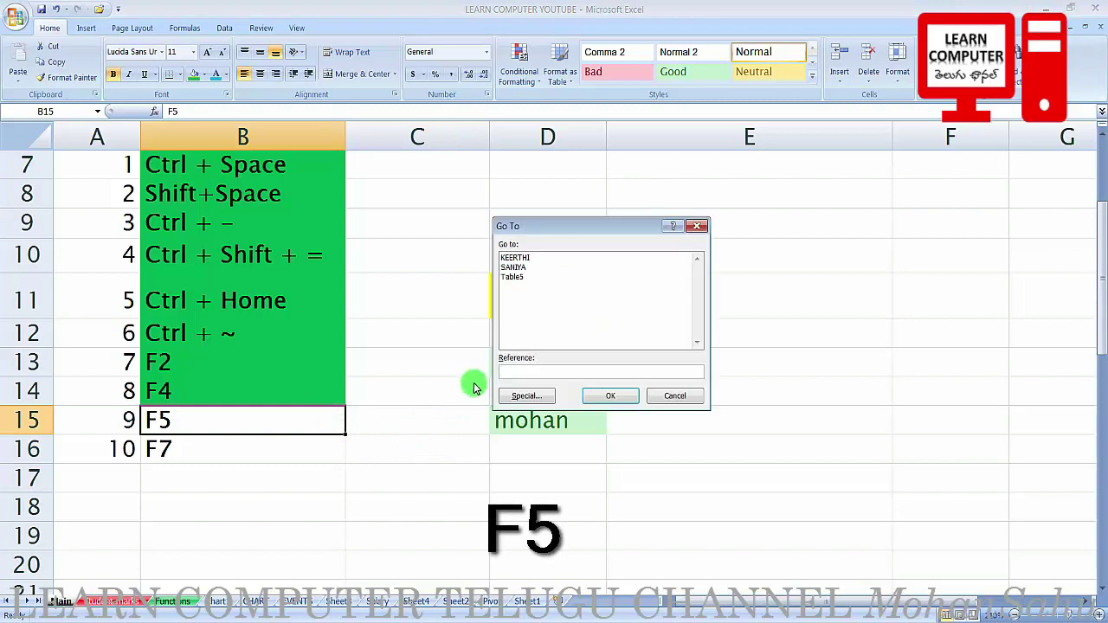
click(510, 370)
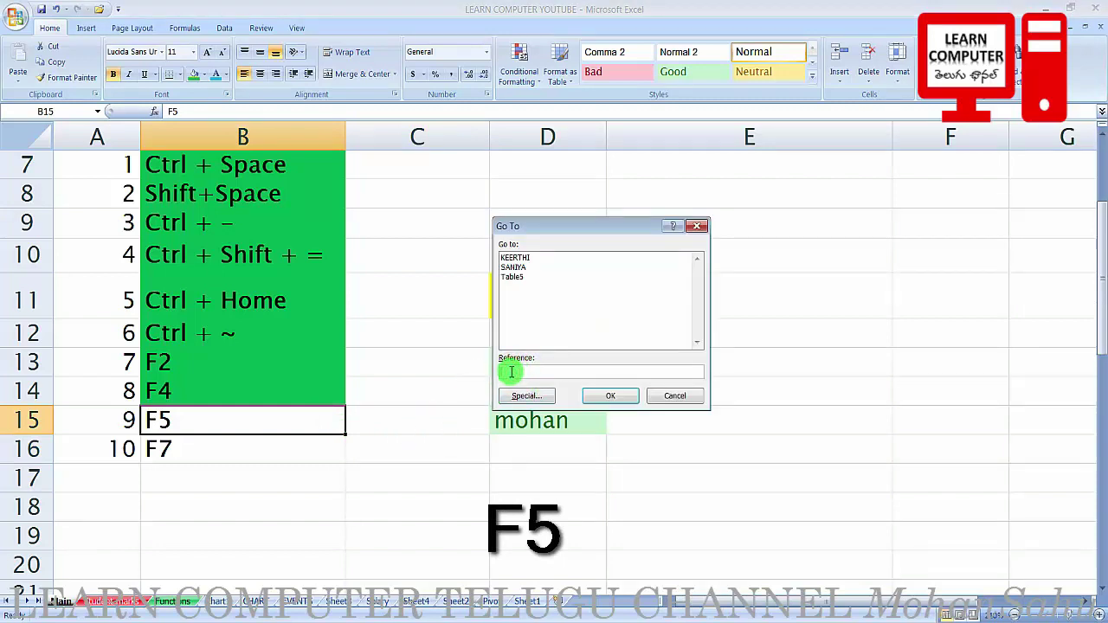
text(H)
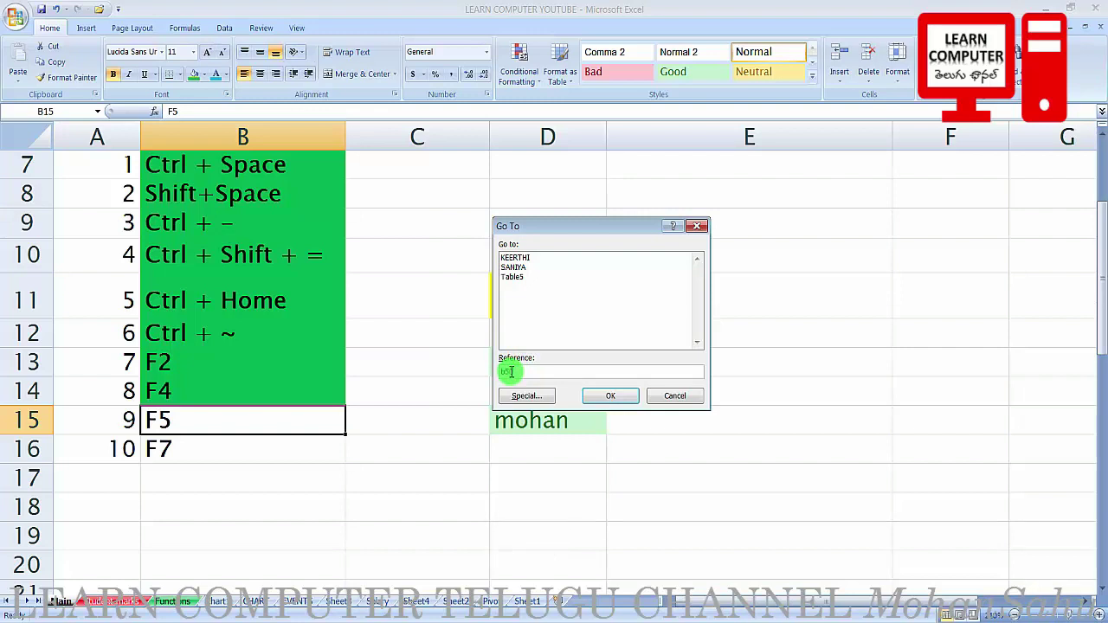
click(610, 396)
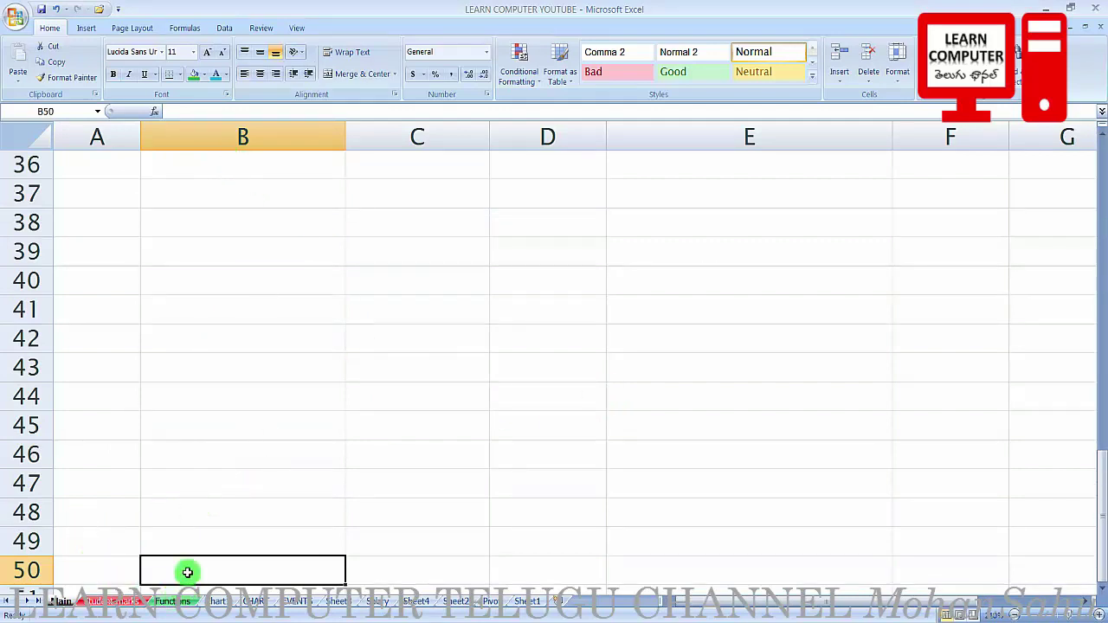
key(ctrl+g)
text(a1)
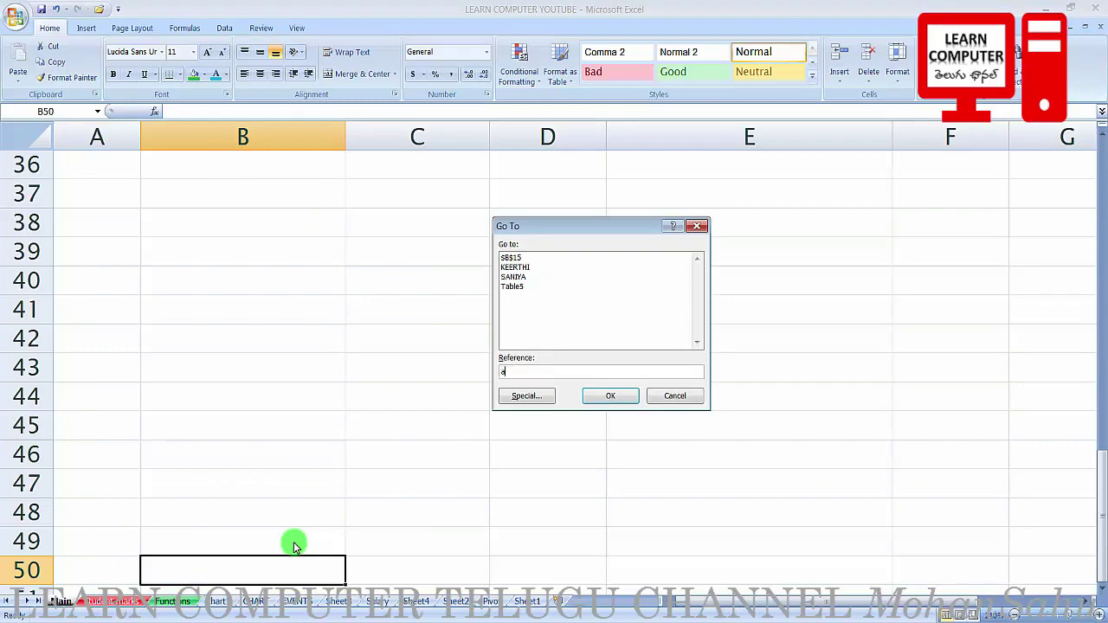
click(621, 402)
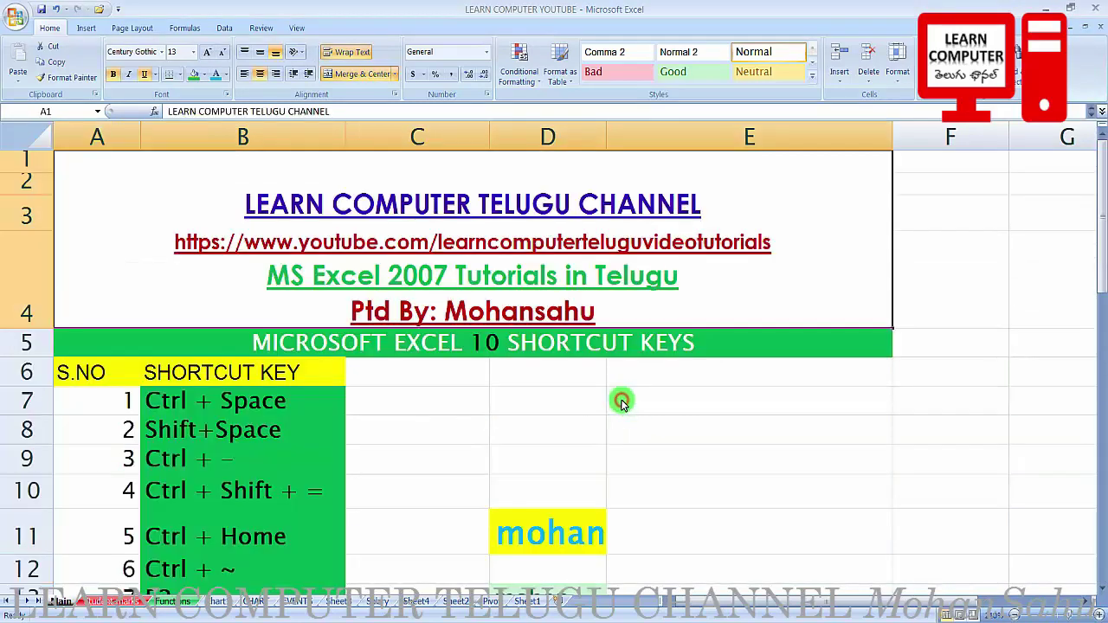
scroll(164, 230, down, 2)
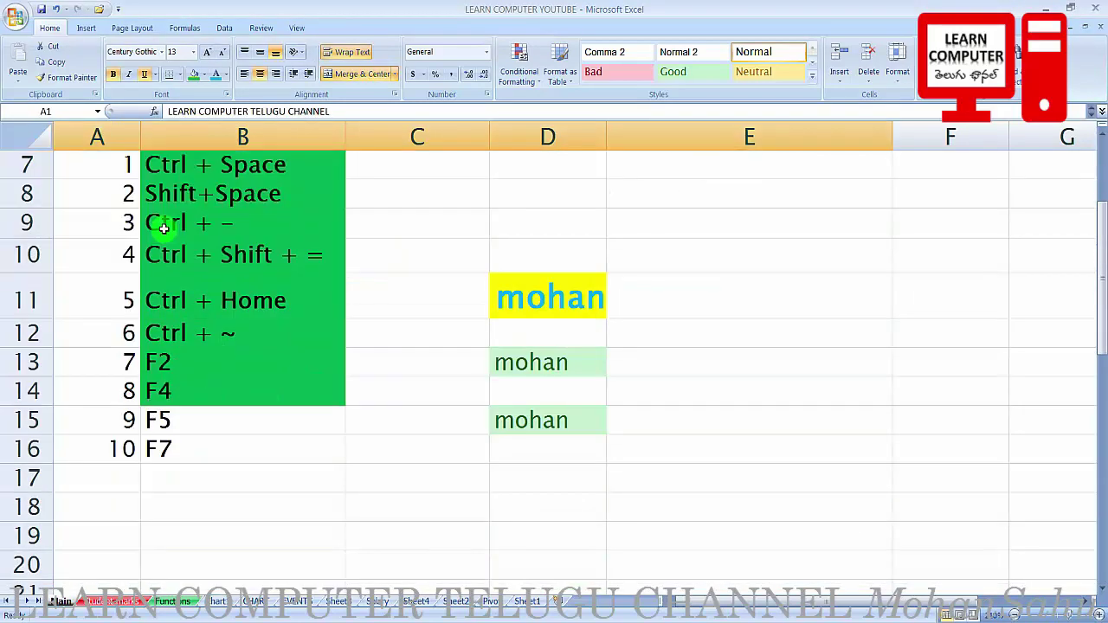
click(209, 421)
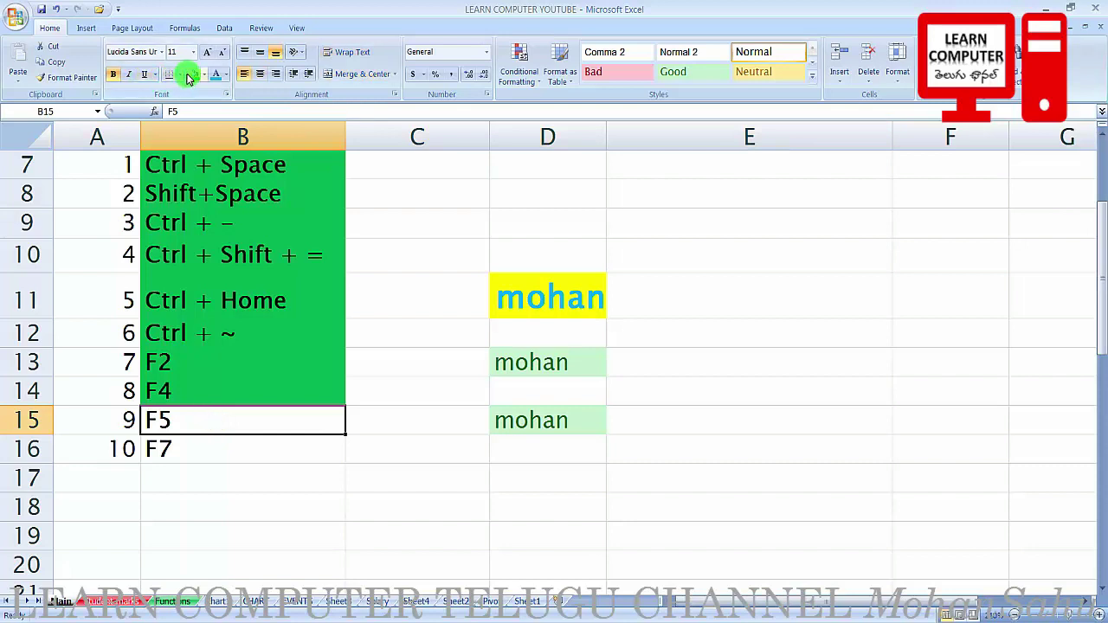
- From the F7 entry in B16, run a spelling check from the sheet's start, then cancel it
click(199, 452)
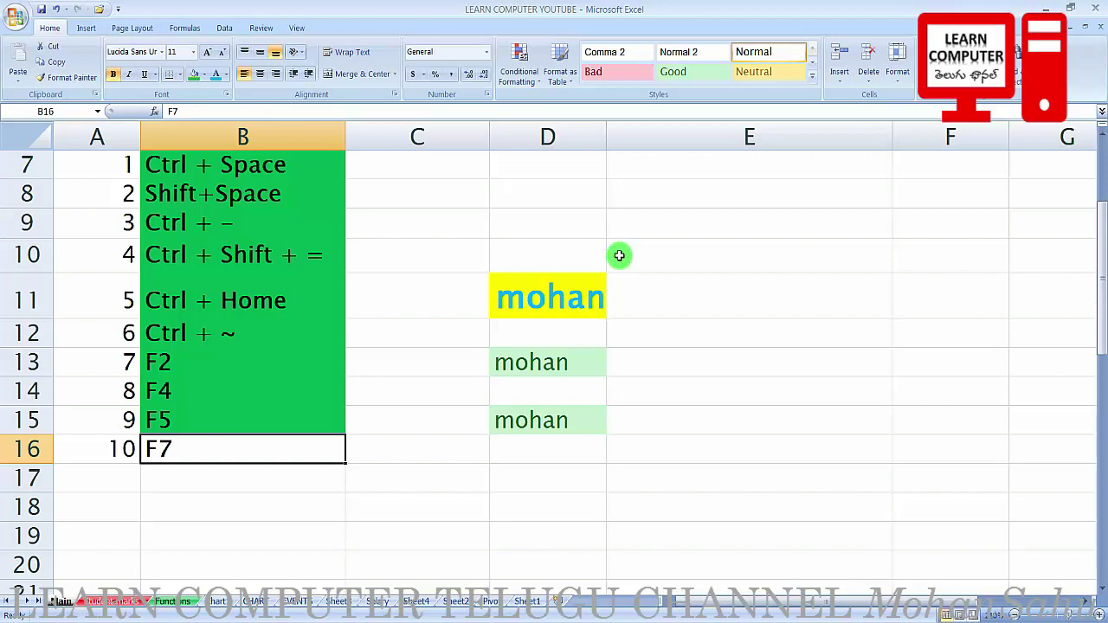
key(F7)
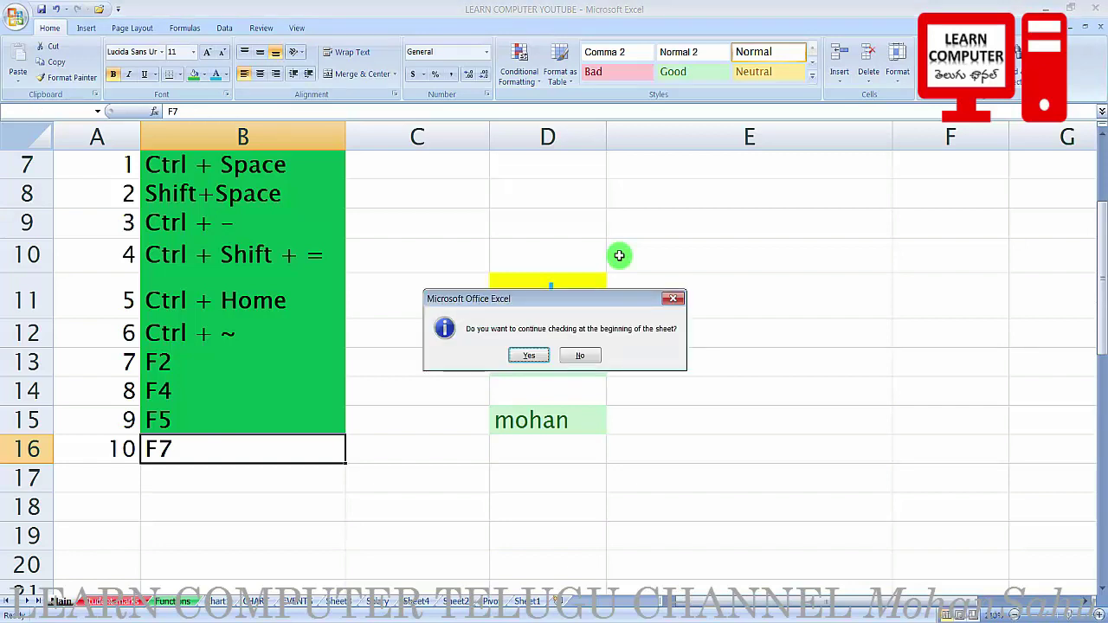
click(530, 354)
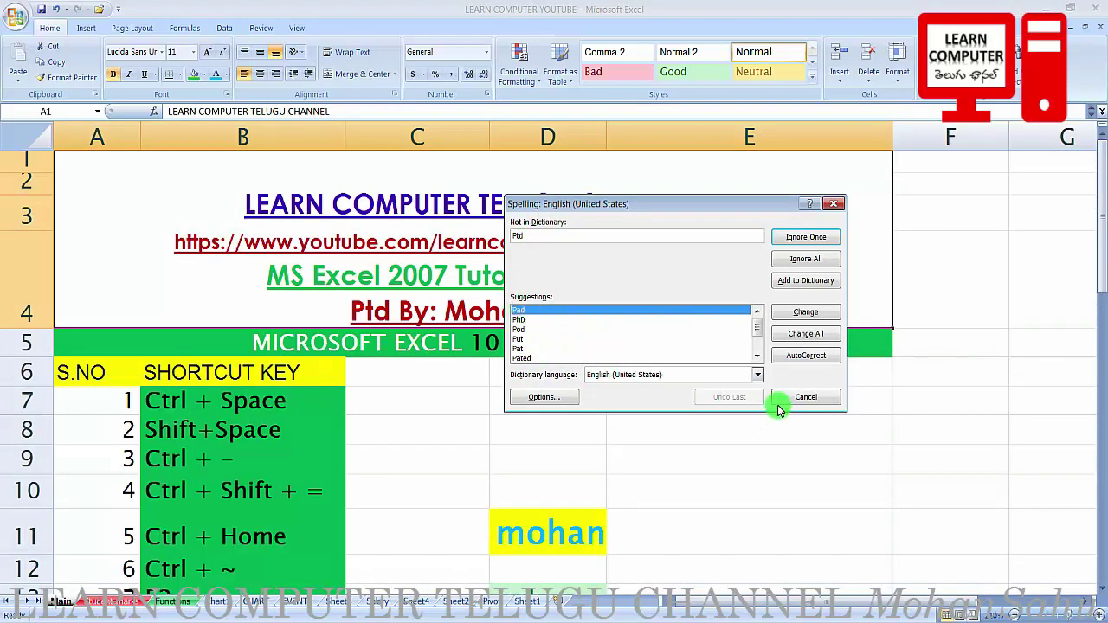
click(803, 398)
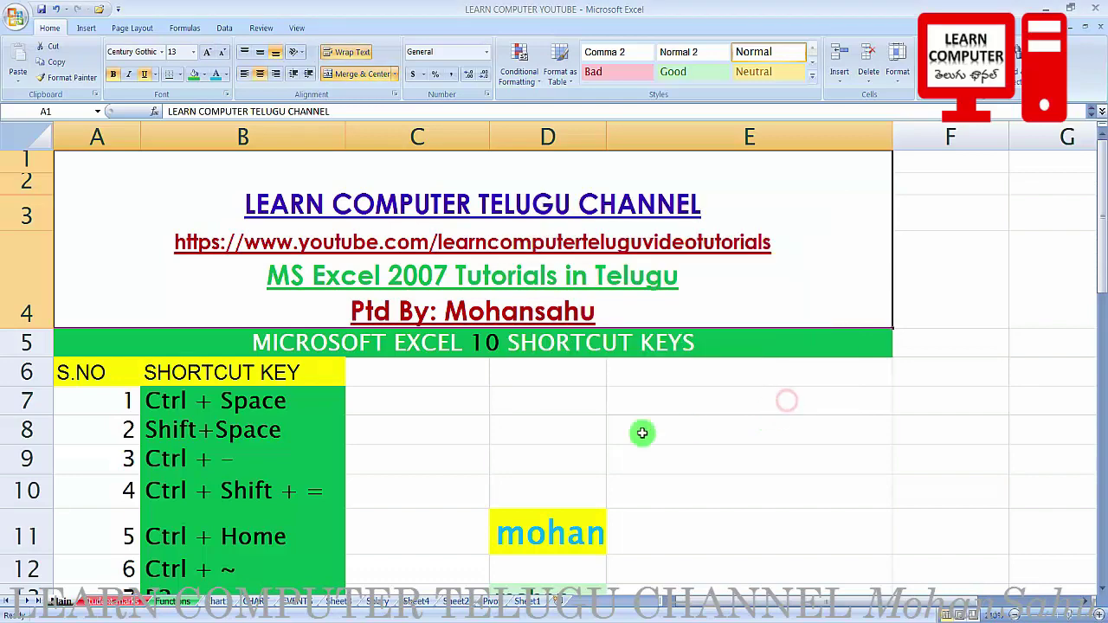
- Reselect the F7 entry in cell B16 so it can be filled green
scroll(461, 502, down, 3)
click(202, 351)
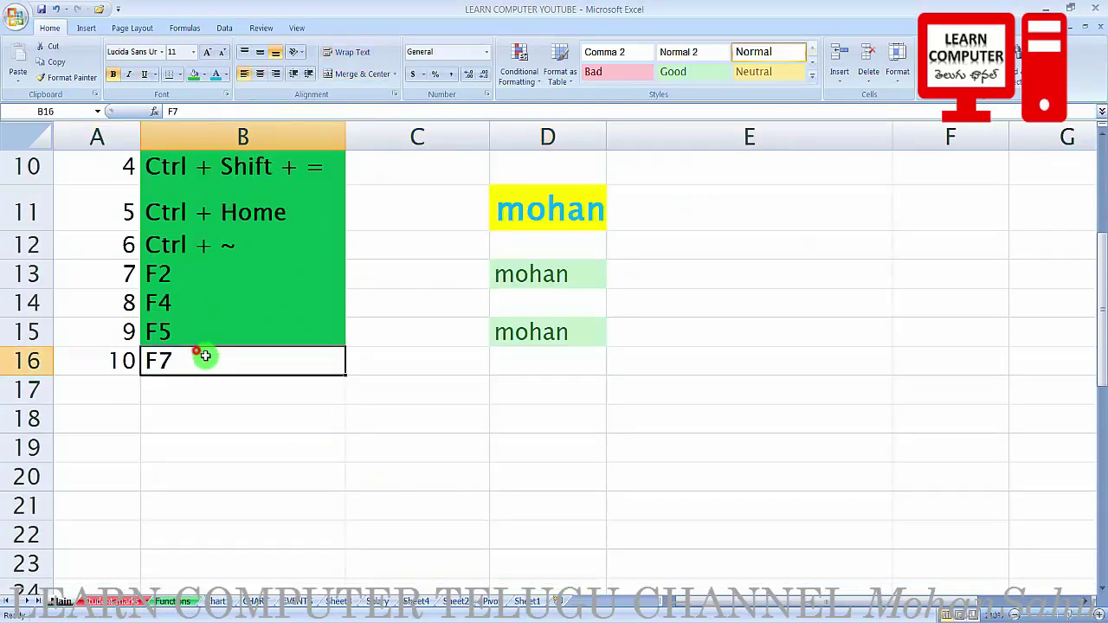
scroll(277, 383, up, 3)
scroll(353, 419, down, 2)
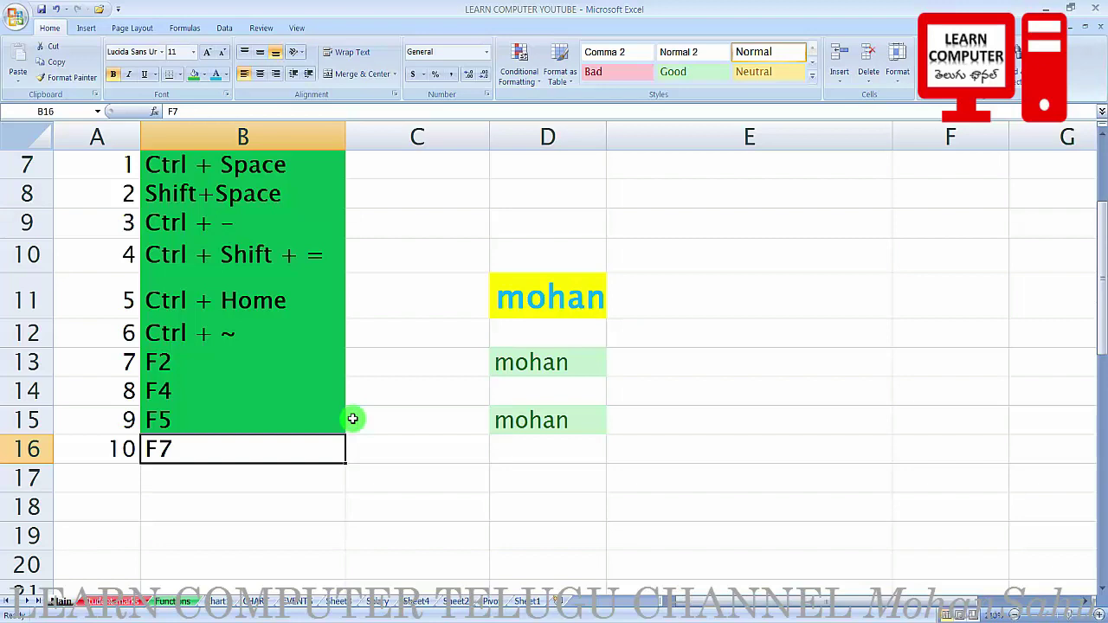
click(192, 73)
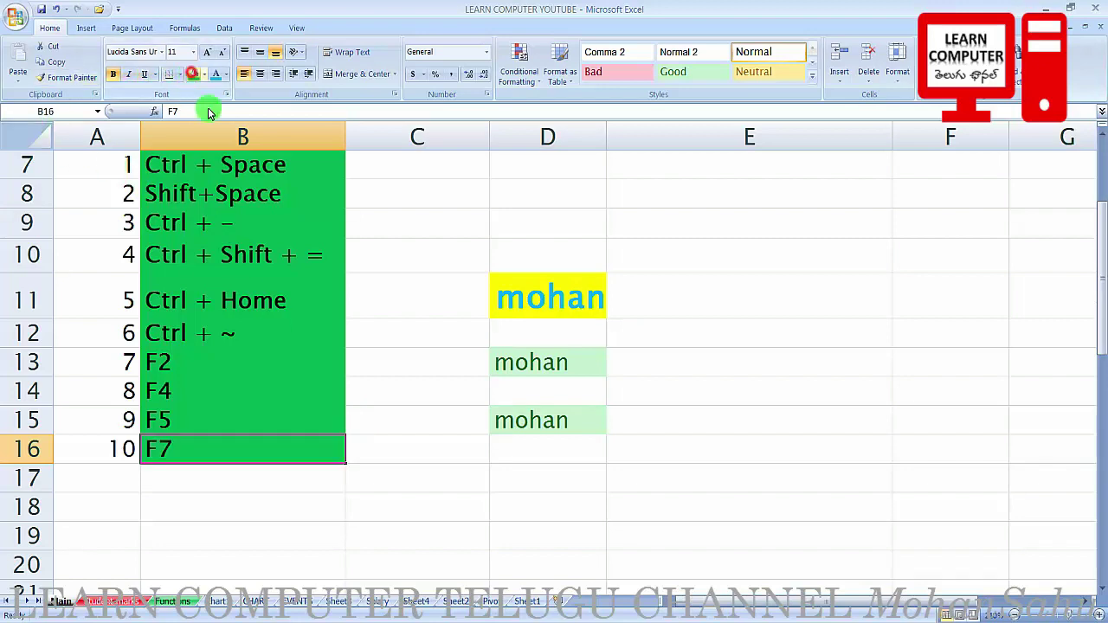
click(377, 412)
scroll(311, 441, up, 2)
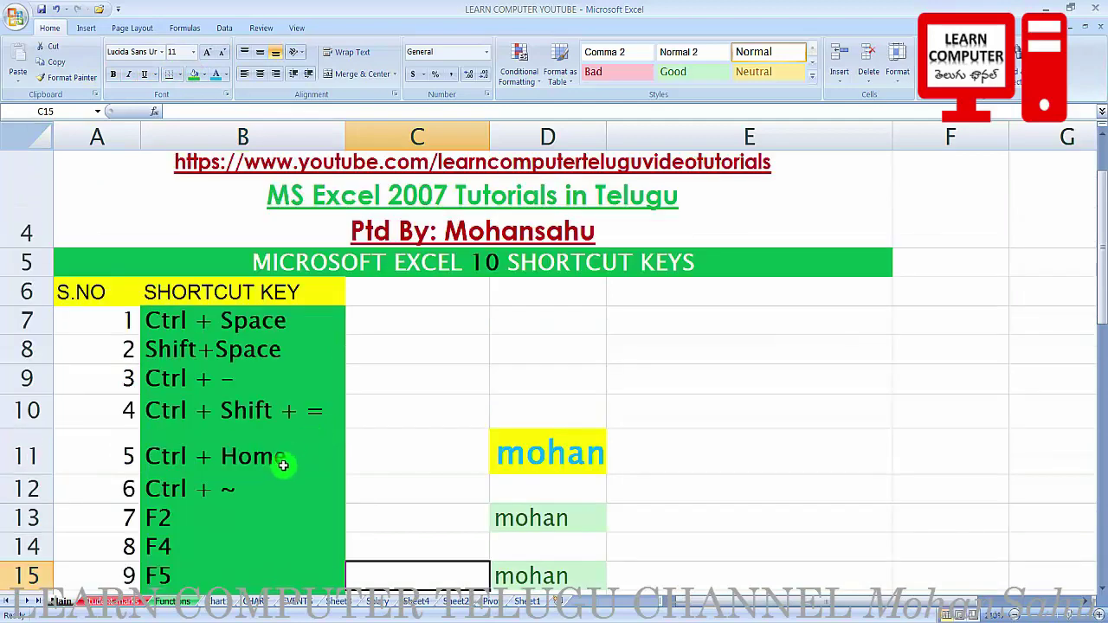
click(260, 468)
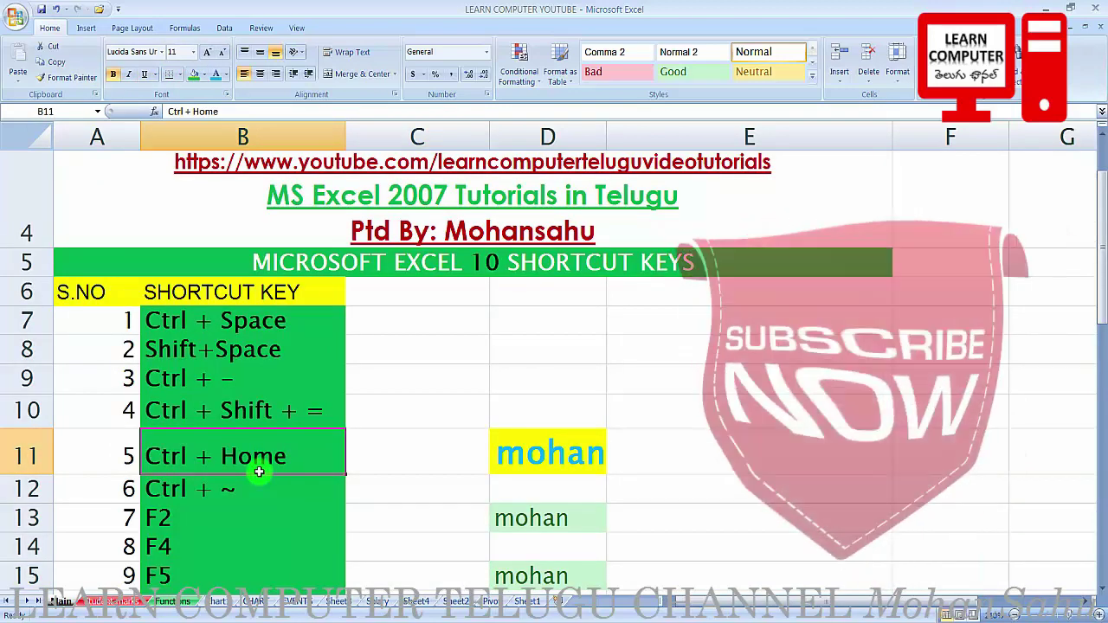